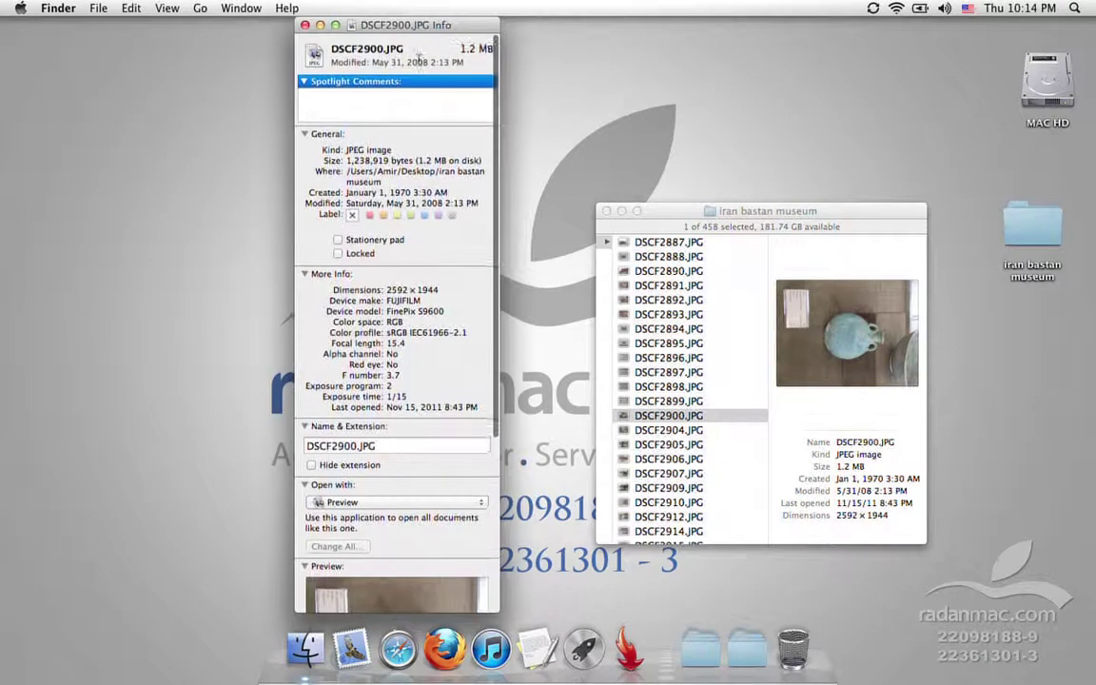
# Move the DSCF2900.JPG Info window aside and create a new folder on the desktop
pyautogui.moveTo(427, 26); pyautogui.dragTo(291, 26)
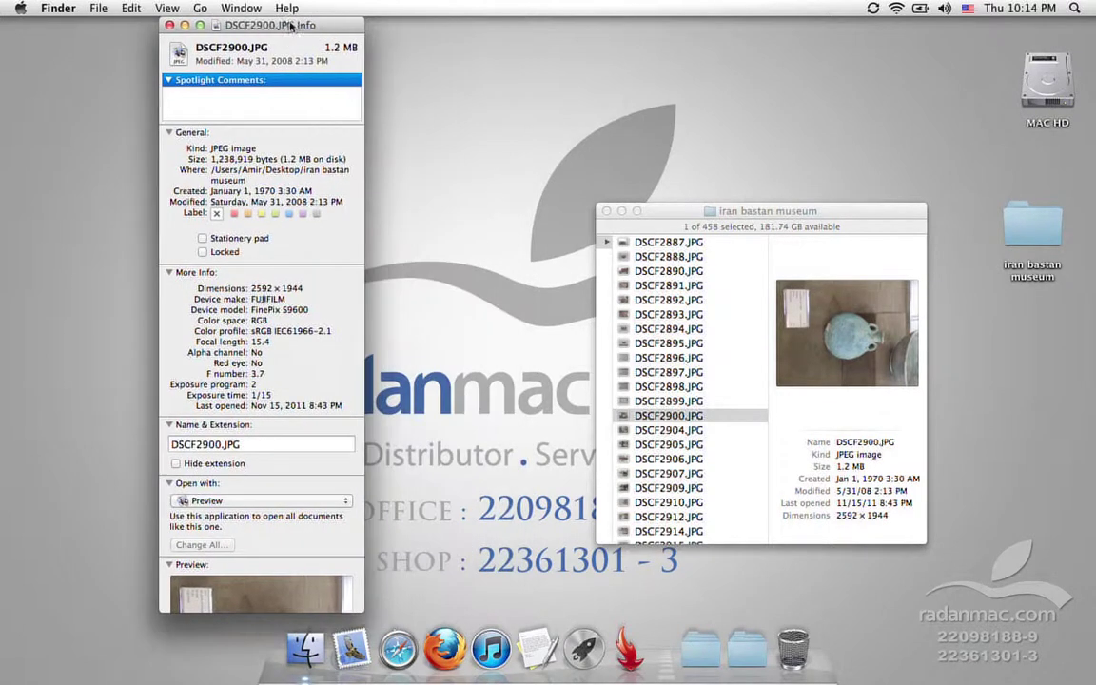
pyautogui.click(482, 230)
pyautogui.rightClick(937, 300)
pyautogui.click(936, 306)
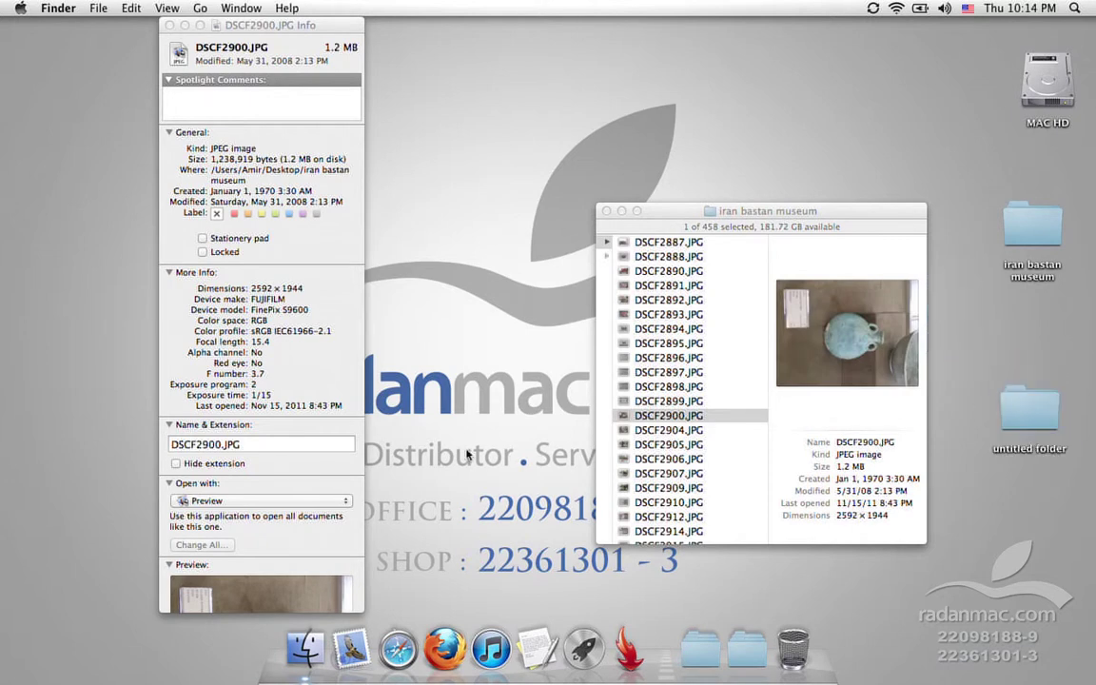
# Show the file information for Apple Qmaster in the Applications folder and close the Applications window
pyautogui.press('super+n')
pyautogui.press('super+shift+a')
pyautogui.click(243, 343)
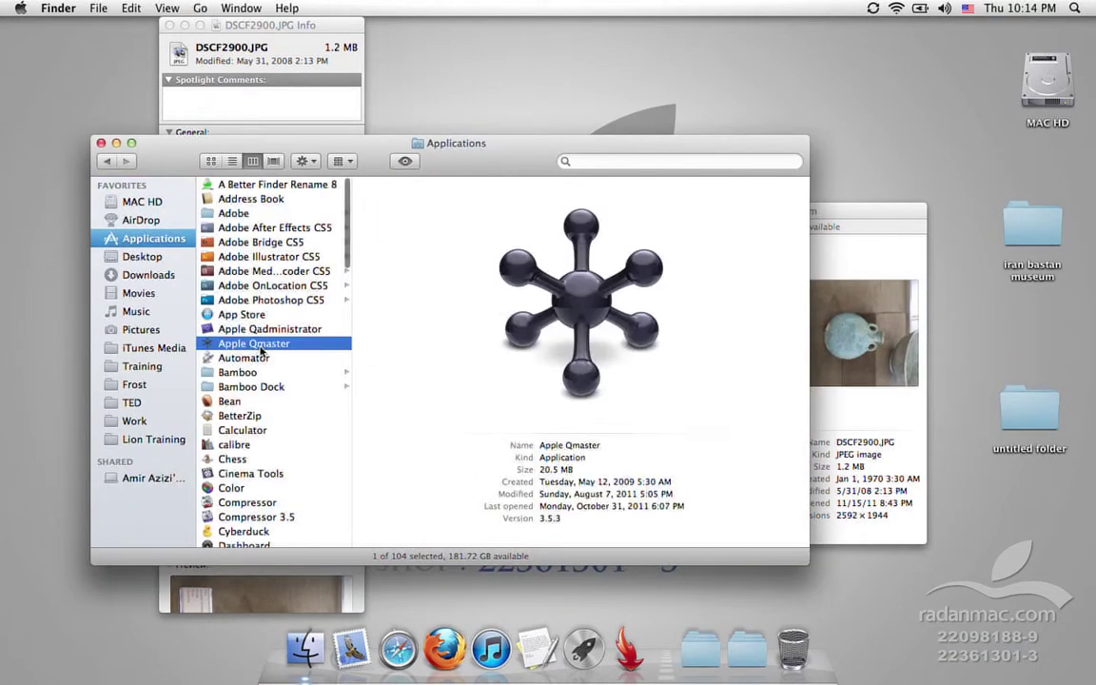
pyautogui.press('super+i')
pyautogui.press('super+w')
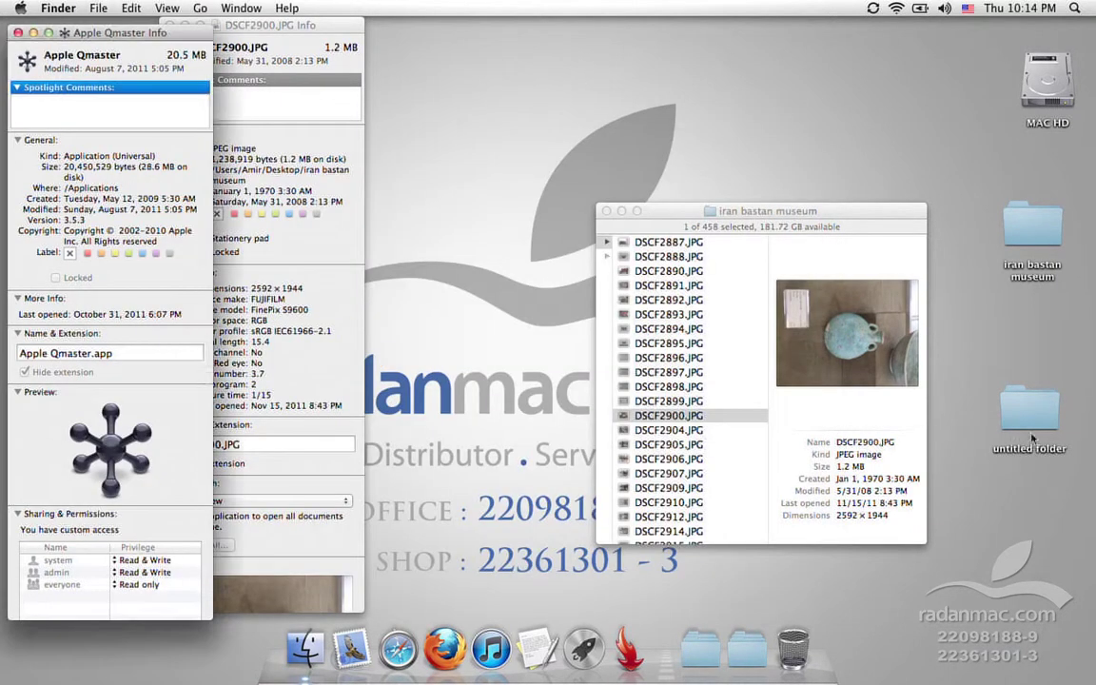
# Show the file information for the untitled desktop folder and shift the Apple Qmaster Info window slightly
pyautogui.click(1030, 434)
pyautogui.press('super+i')
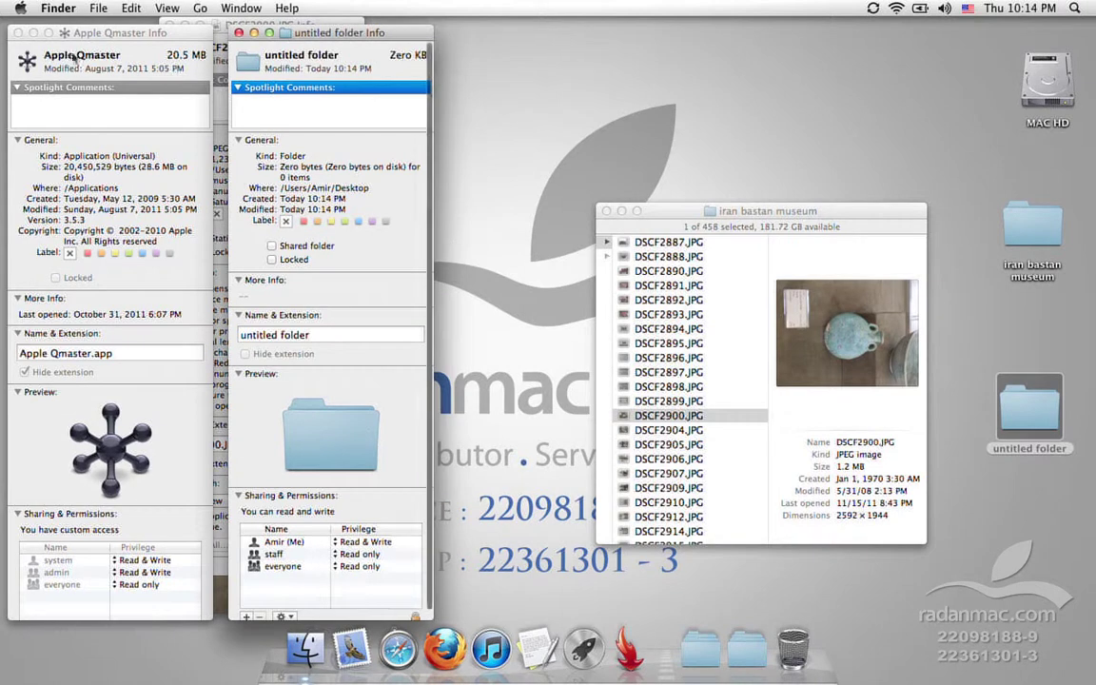
pyautogui.moveTo(84, 34); pyautogui.dragTo(112, 35)
# Replace the untitled folder's icon with a copy of the Apple Qmaster icon and close all open Info windows
pyautogui.click(49, 61)
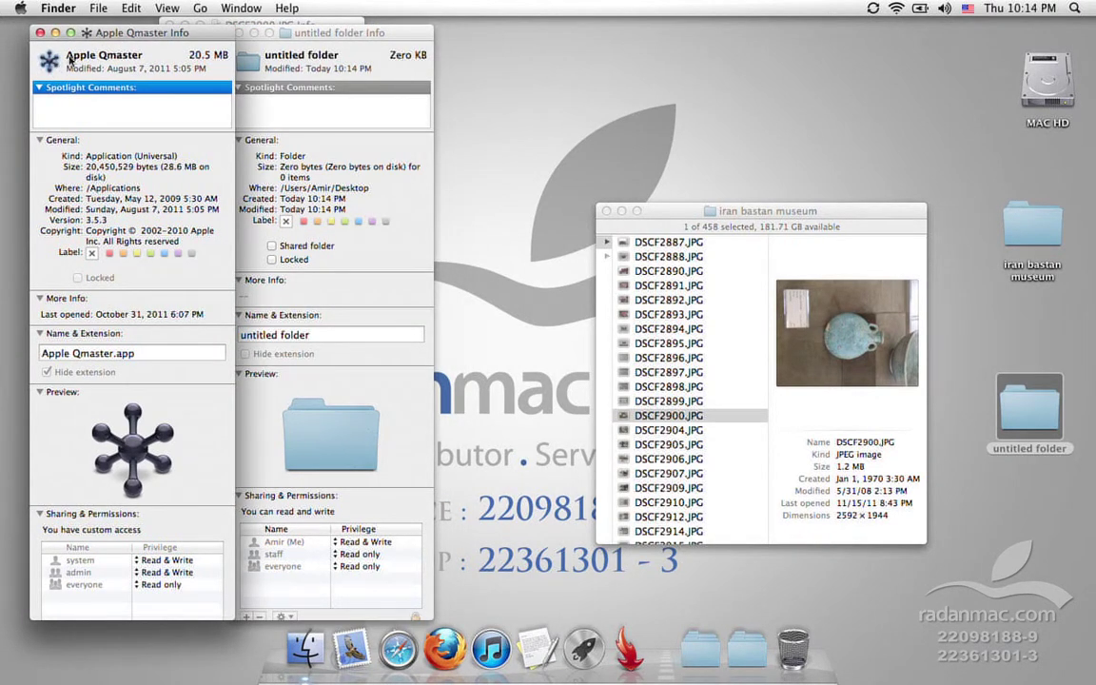
pyautogui.press('super+c')
pyautogui.moveTo(301, 41); pyautogui.dragTo(371, 35)
pyautogui.click(321, 56)
pyautogui.press('super+v')
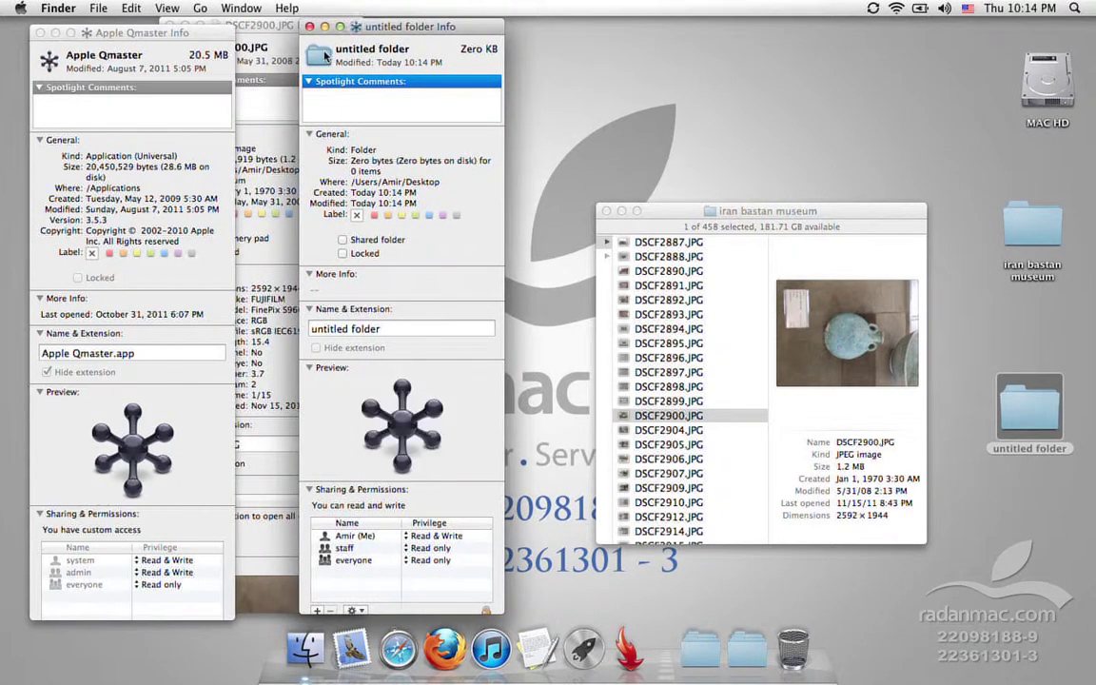
pyautogui.press('super+w')
pyautogui.press('super+w')
pyautogui.press('super+w')
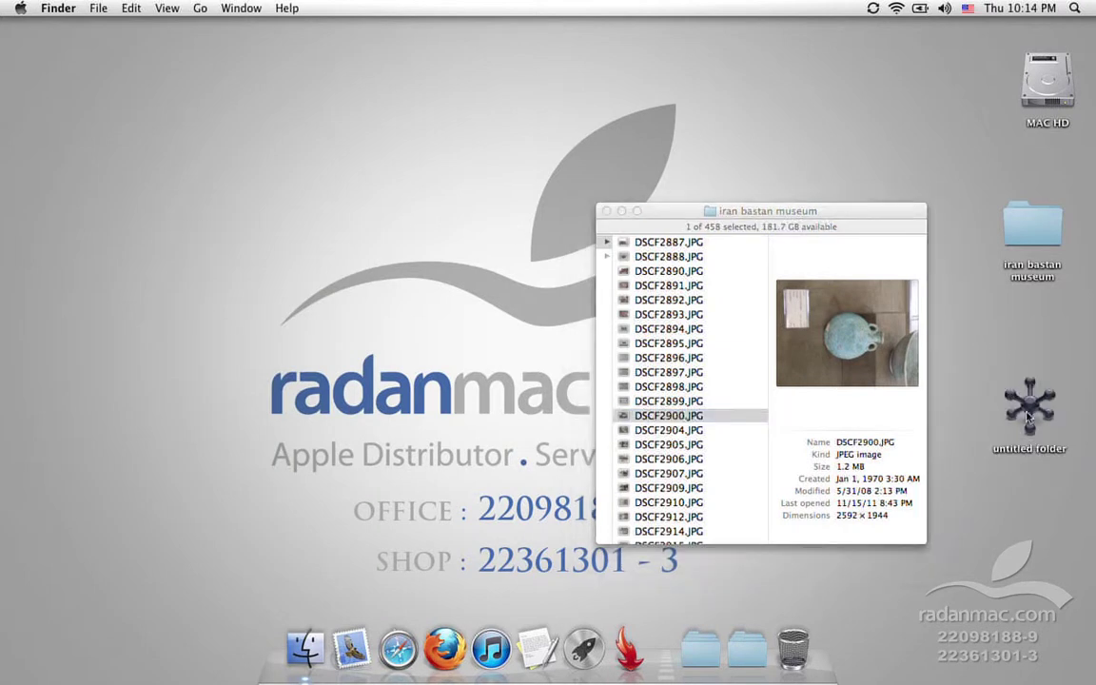
# Show the file information for DSCF2906.JPG in the iran bastan museum folder and move its Info window toward the screen centre
pyautogui.click(677, 414)
pyautogui.press('Down')
pyautogui.press('Down')
pyautogui.press('Down')
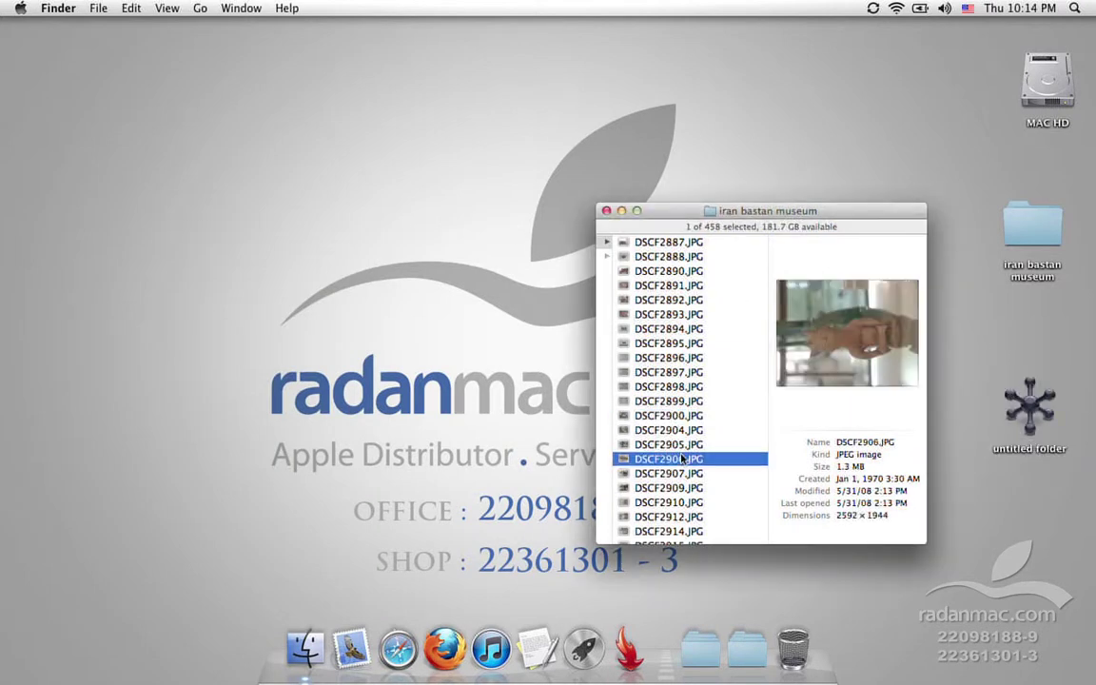
pyautogui.press('super+i')
pyautogui.moveTo(124, 35); pyautogui.dragTo(356, 29)
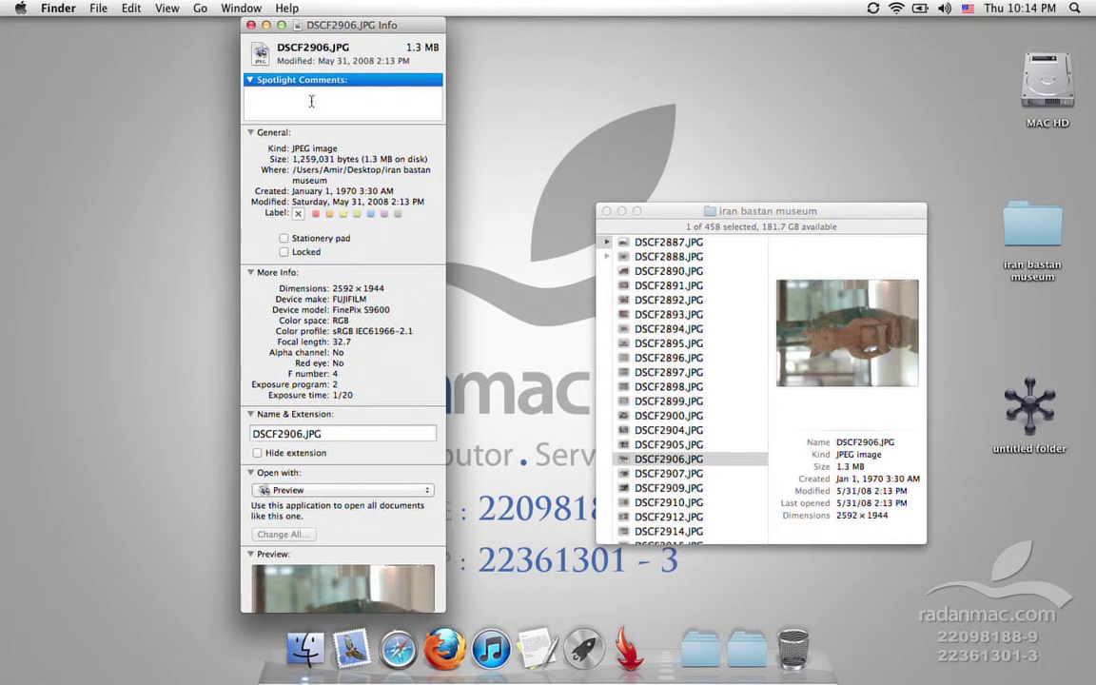
# Add the Spotlight comment "Singing Magus" to DSCF2906.JPG
pyautogui.click(311, 101)
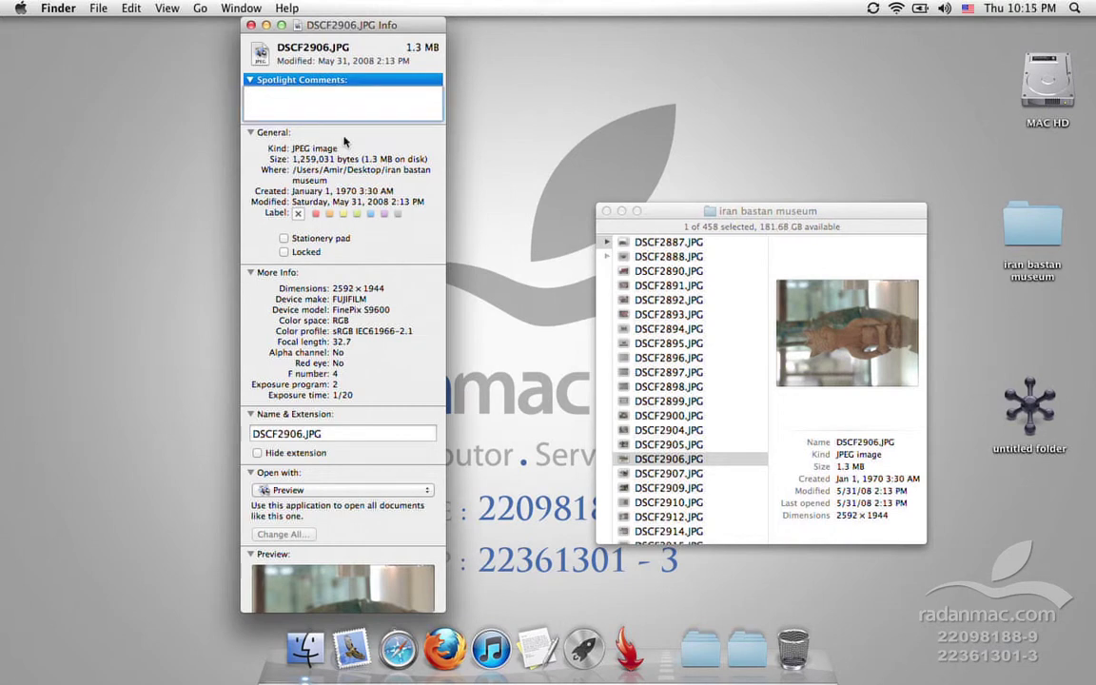
pyautogui.write('S')
pyautogui.click(1089, 6)
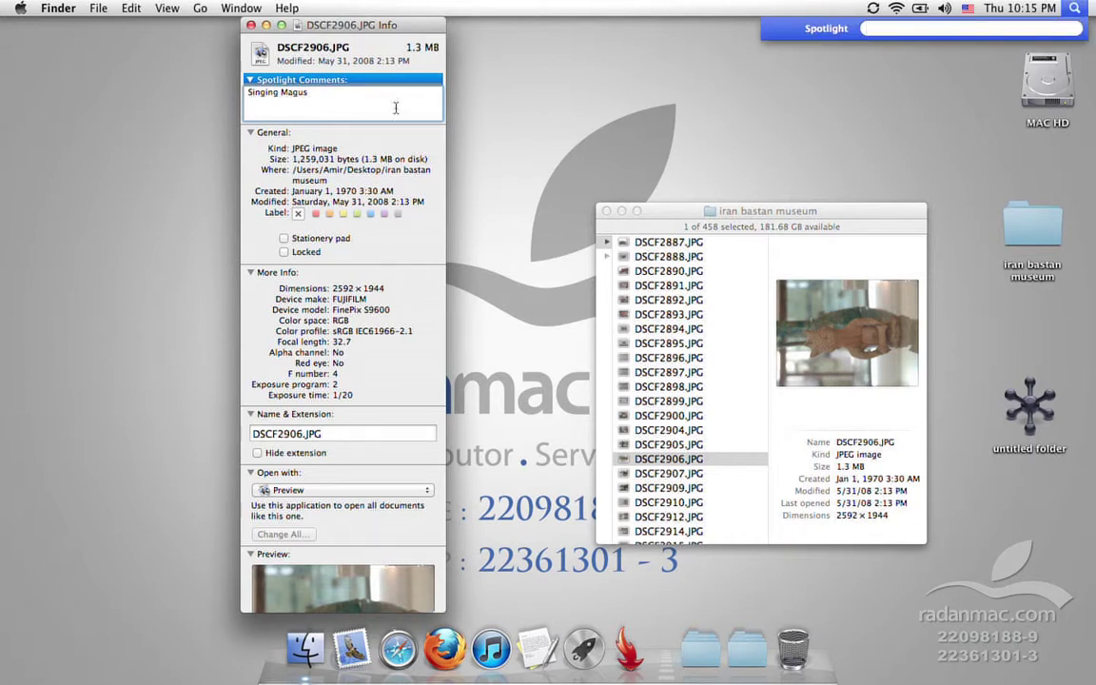
pyautogui.click(356, 98)
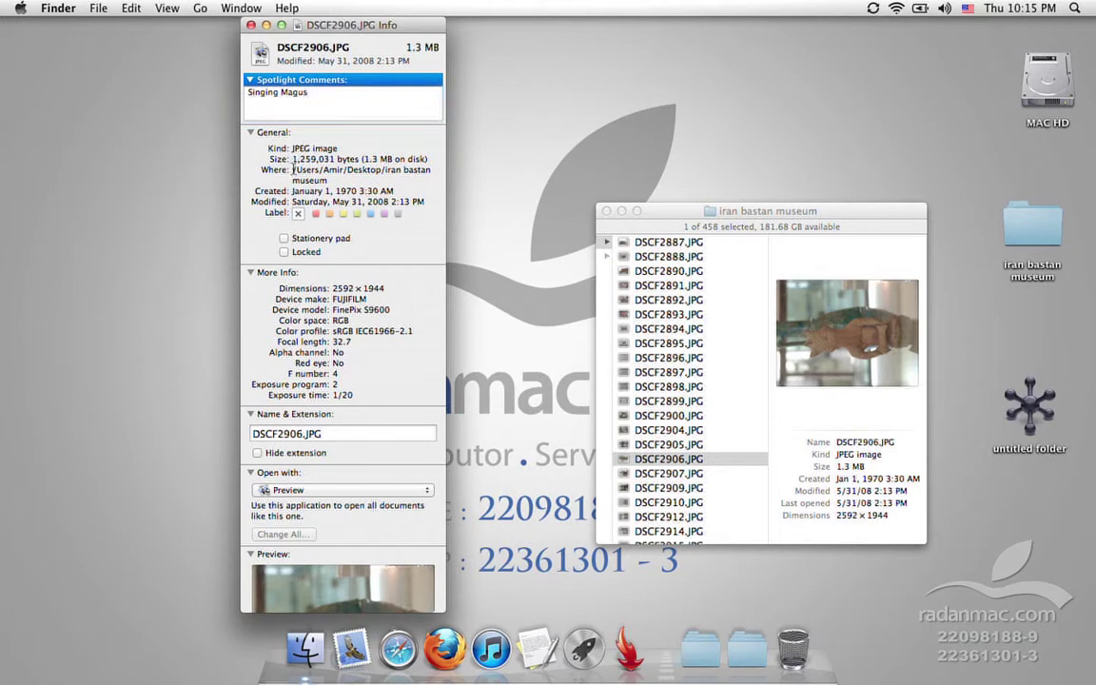
# Copy the folder path of DSCF2906.JPG from its file information and close the Info window
pyautogui.moveTo(293, 169); pyautogui.dragTo(327, 179)
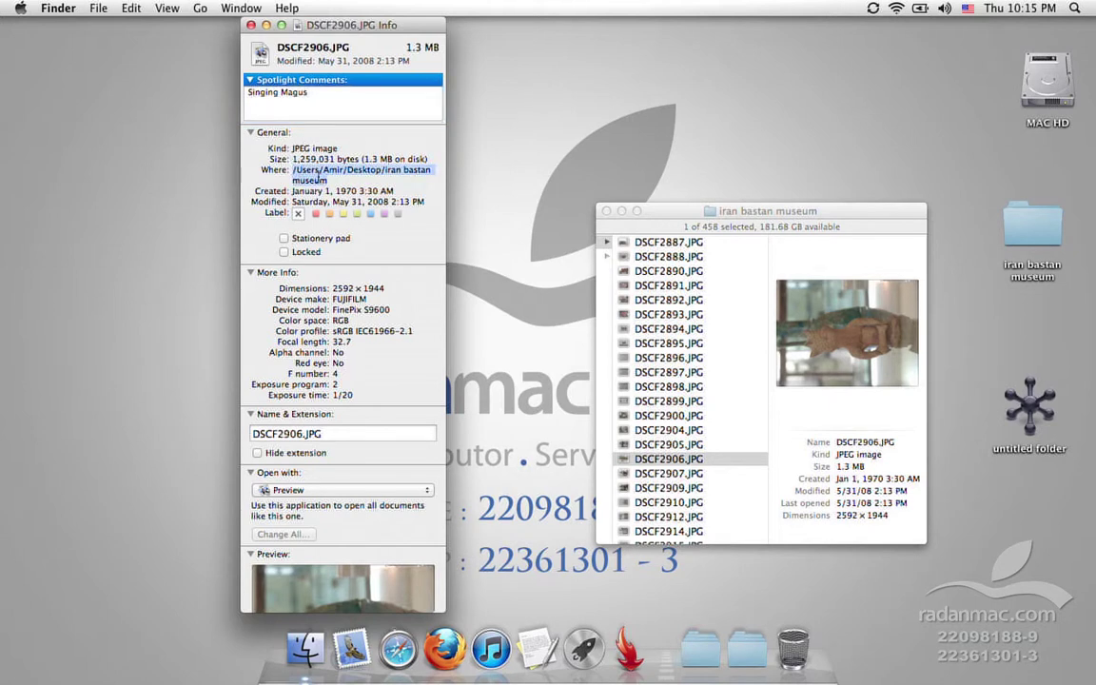
pyautogui.press('super+c')
pyautogui.click(250, 25)
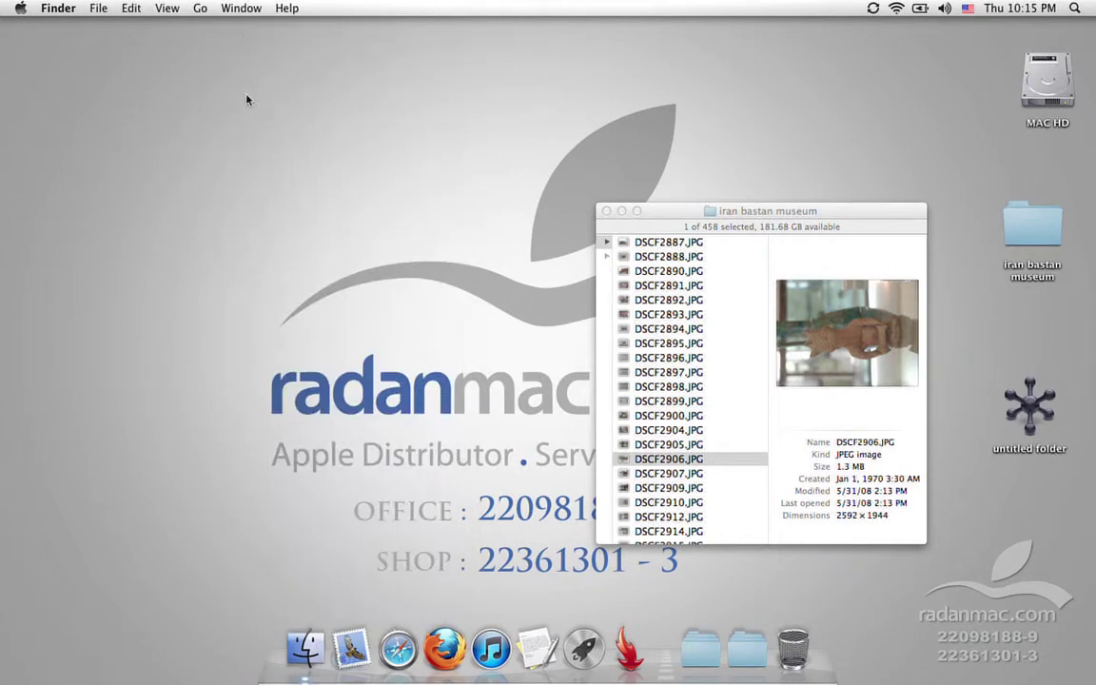
# Try going to the iran bastan museum folder through its copied path while its window is open
pyautogui.click(197, 8)
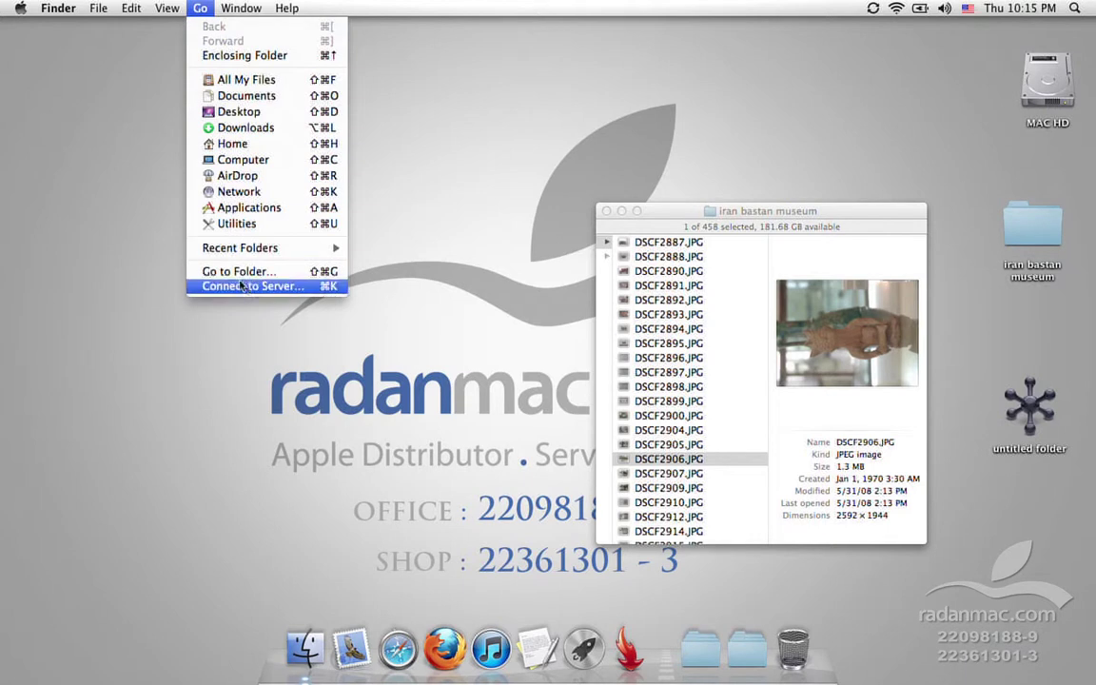
pyautogui.click(245, 272)
pyautogui.press('super+v')
pyautogui.press('Return')
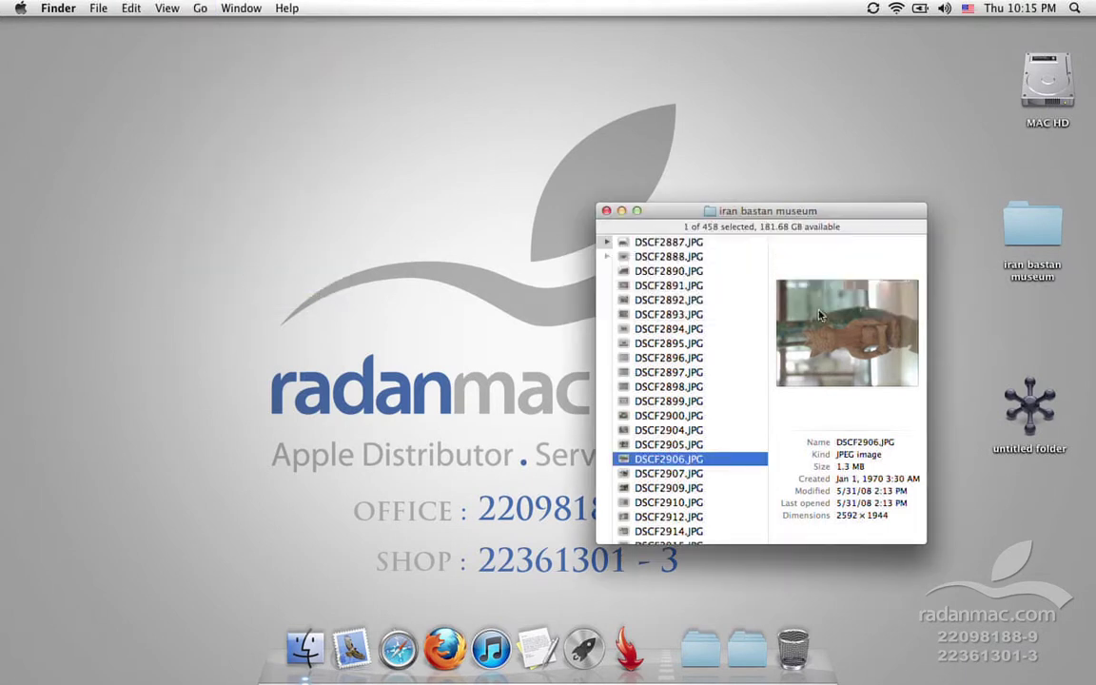
# Close the iran bastan museum window and reopen that folder with Go to Folder, using the copied path
pyautogui.press('super+w')
pyautogui.click(200, 8)
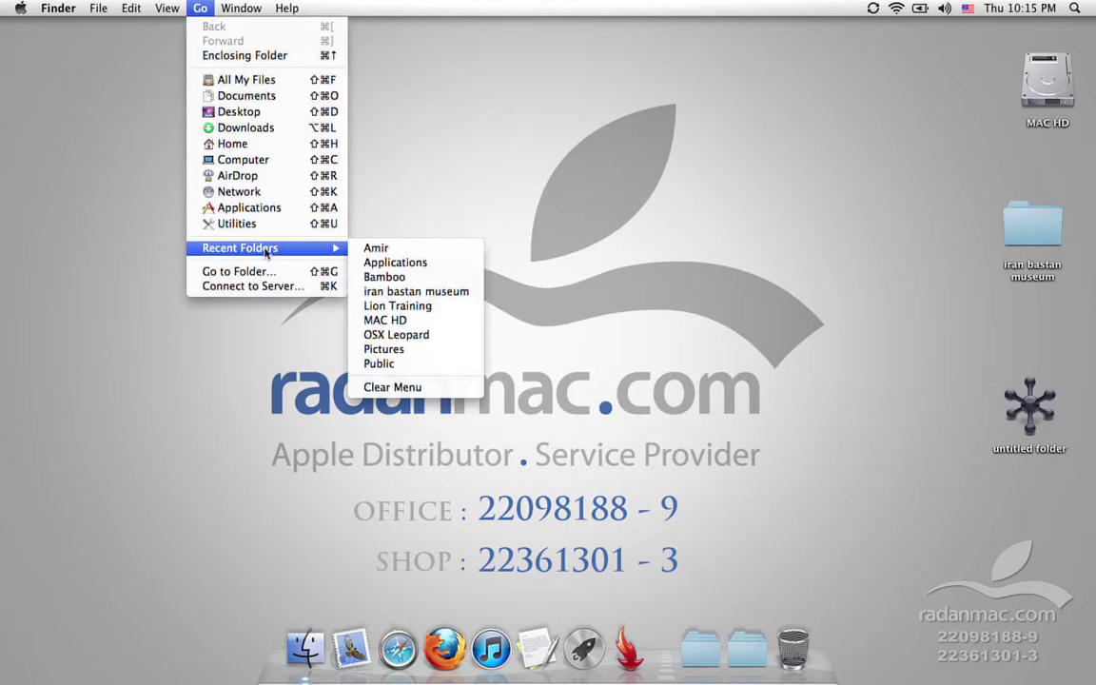
pyautogui.click(245, 272)
pyautogui.press('super+v')
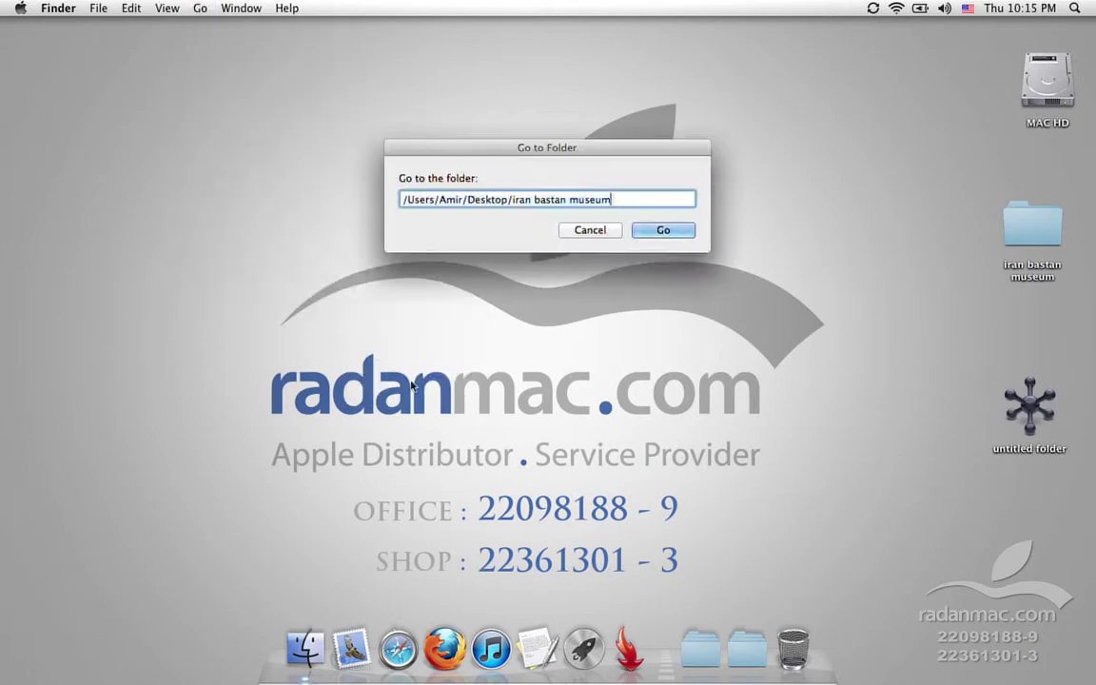
pyautogui.press('Return')
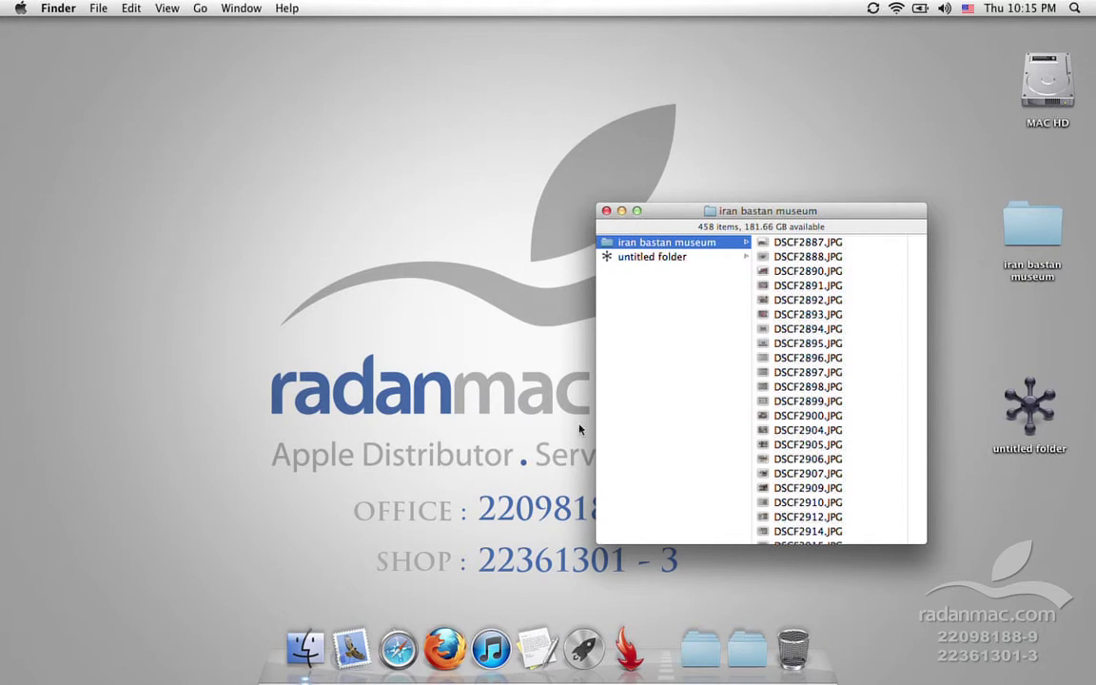
# Show the file information for DSCF2898.JPG and move its Info window clear of the screen edge
pyautogui.click(761, 386)
pyautogui.press('super+i')
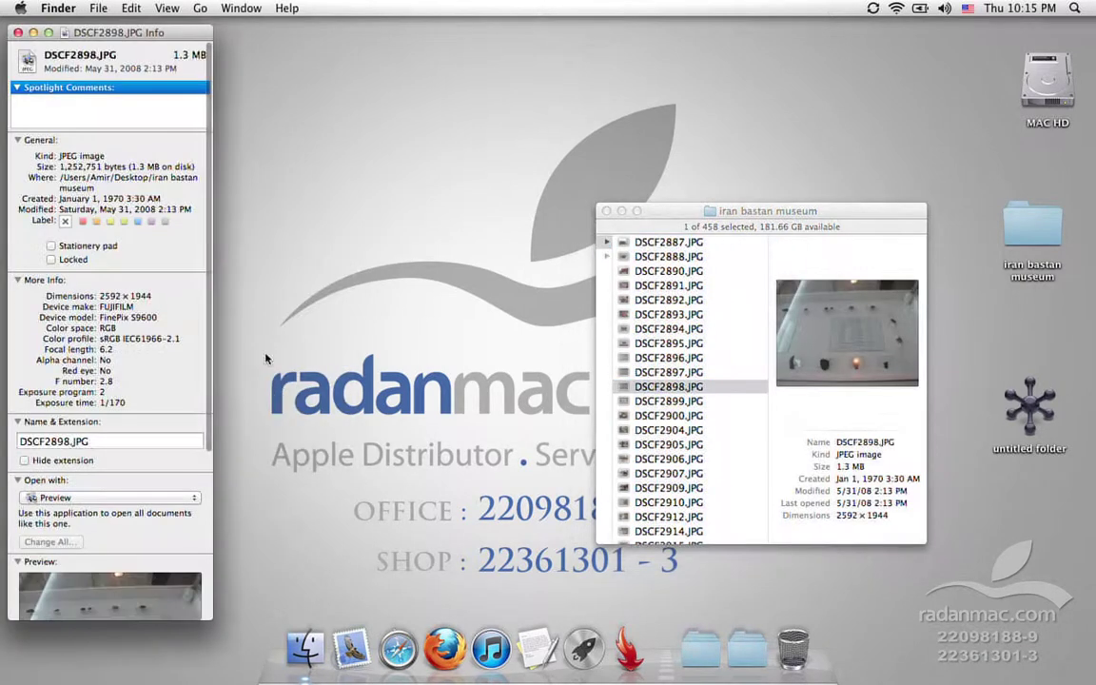
pyautogui.moveTo(125, 36); pyautogui.dragTo(400, 28)
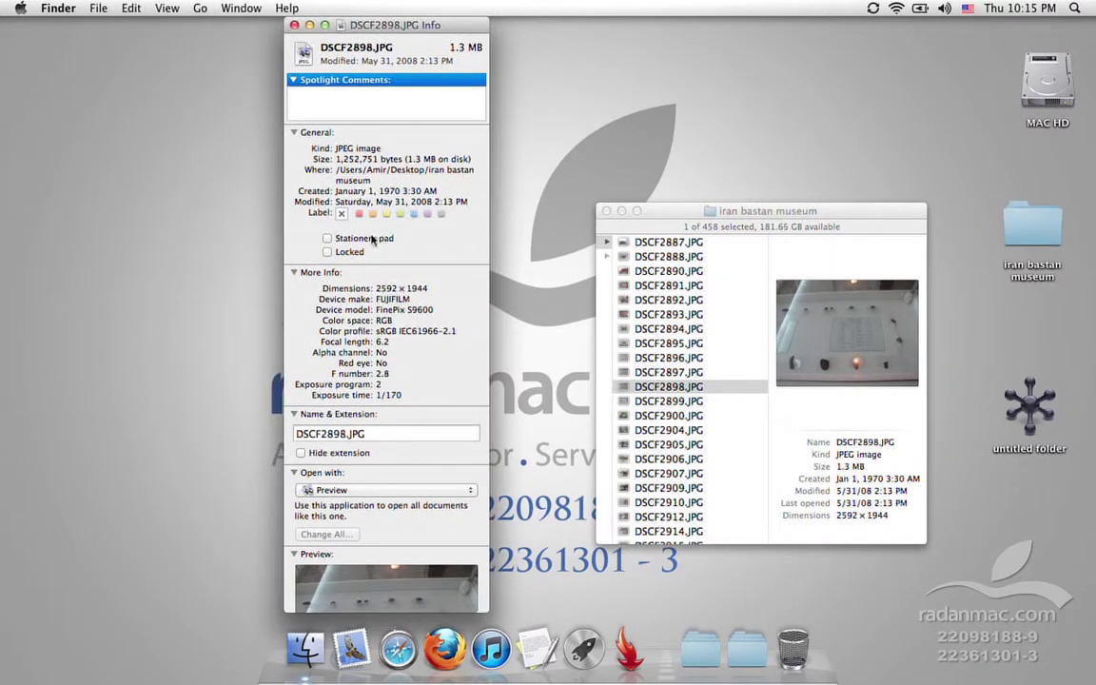
# Hide the file extension of DSCF2898.JPG and show it again
pyautogui.scroll(-2, 368, 236)
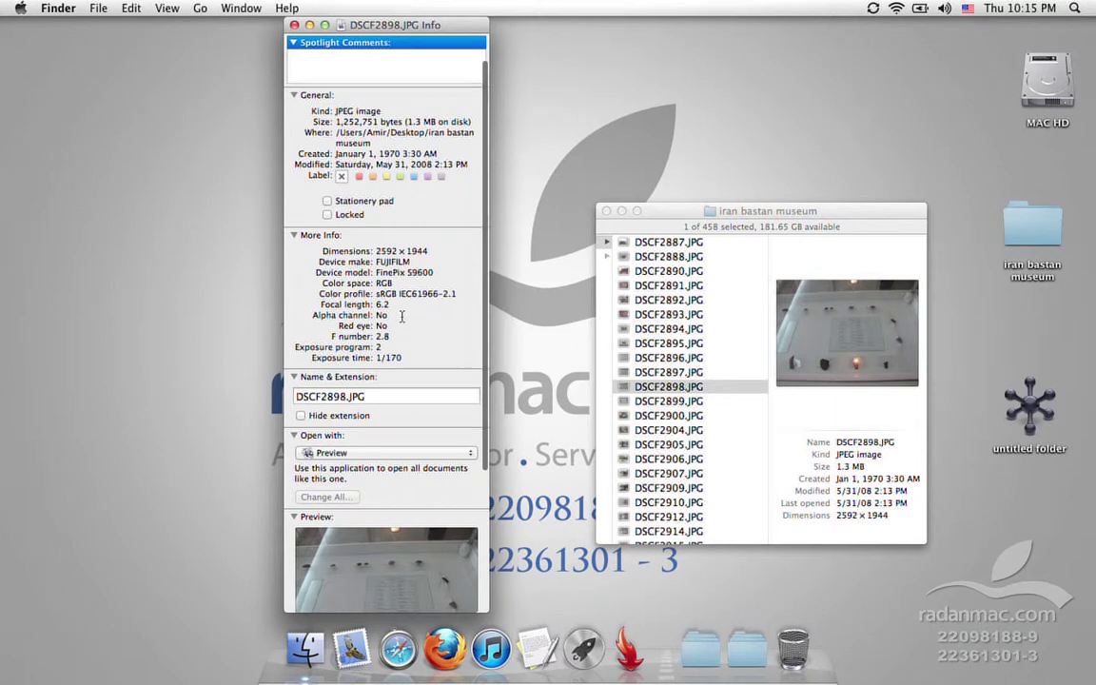
pyautogui.scroll(-5, 402, 315)
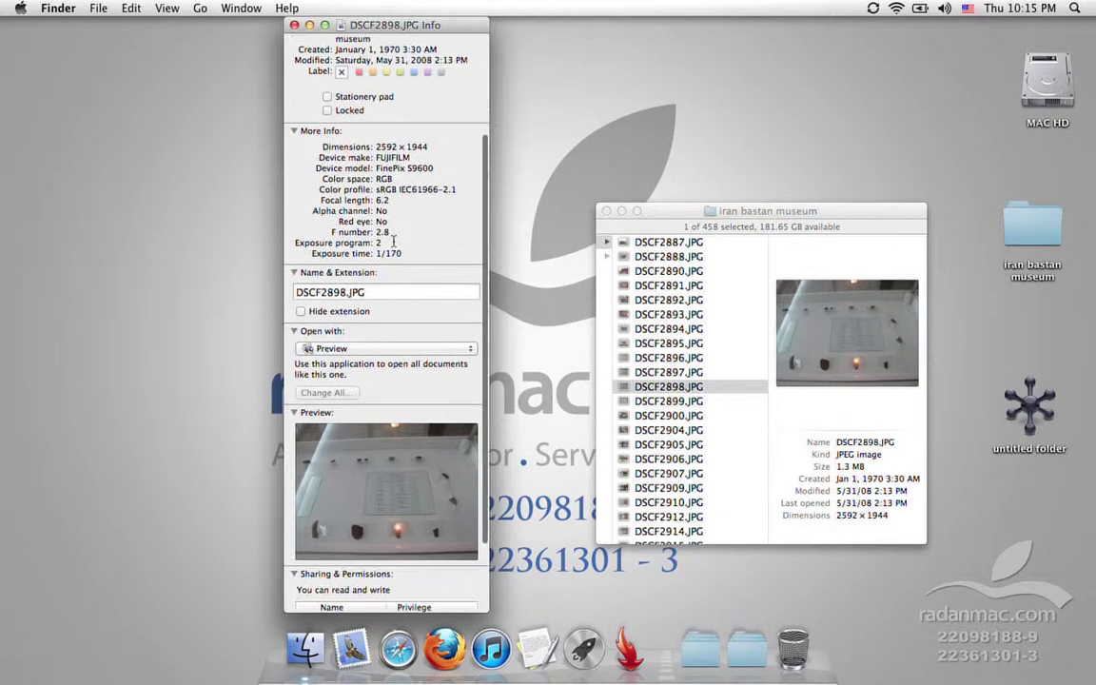
pyautogui.scroll(-2, 382, 249)
pyautogui.scroll(-3, 341, 218)
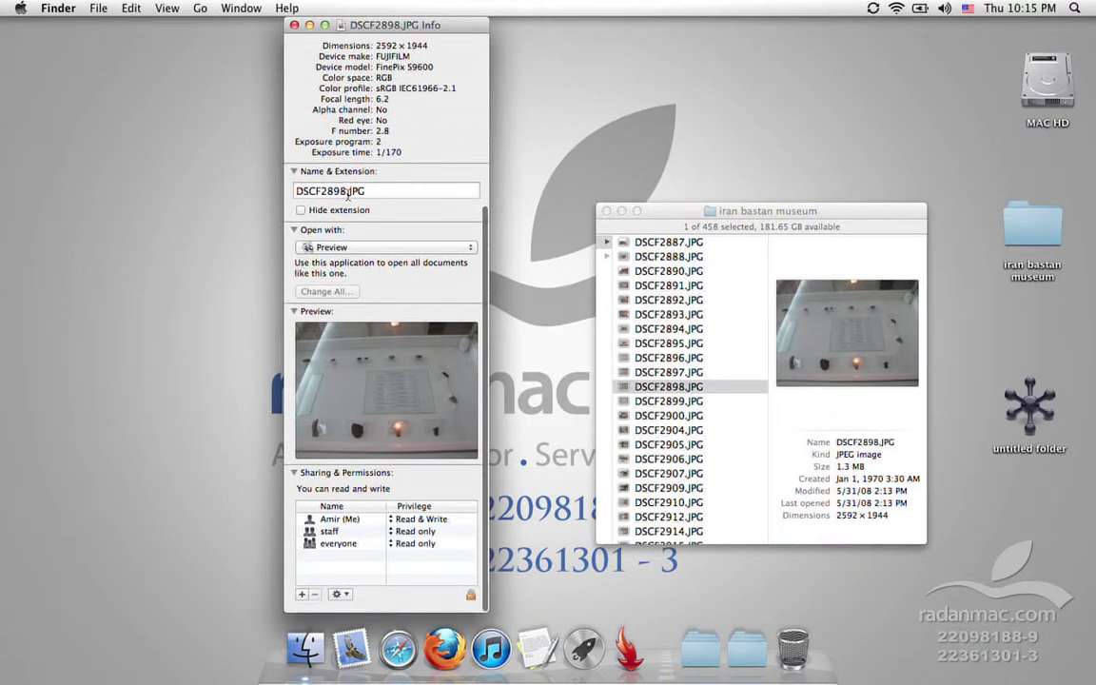
pyautogui.scroll(1, 348, 204)
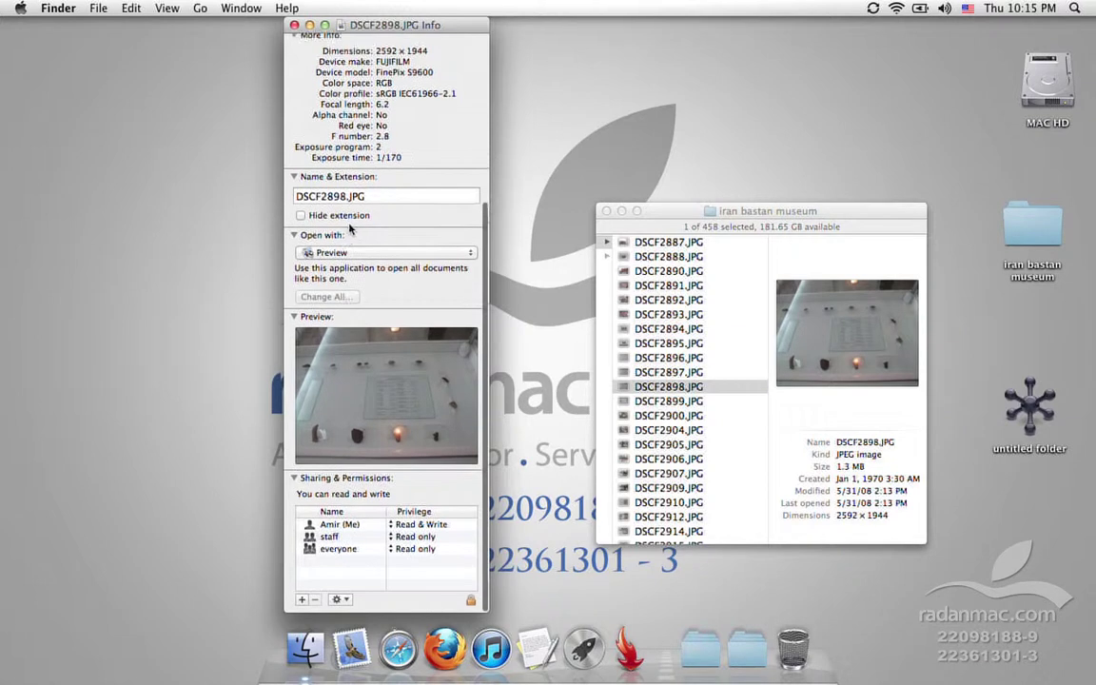
pyautogui.click(320, 214)
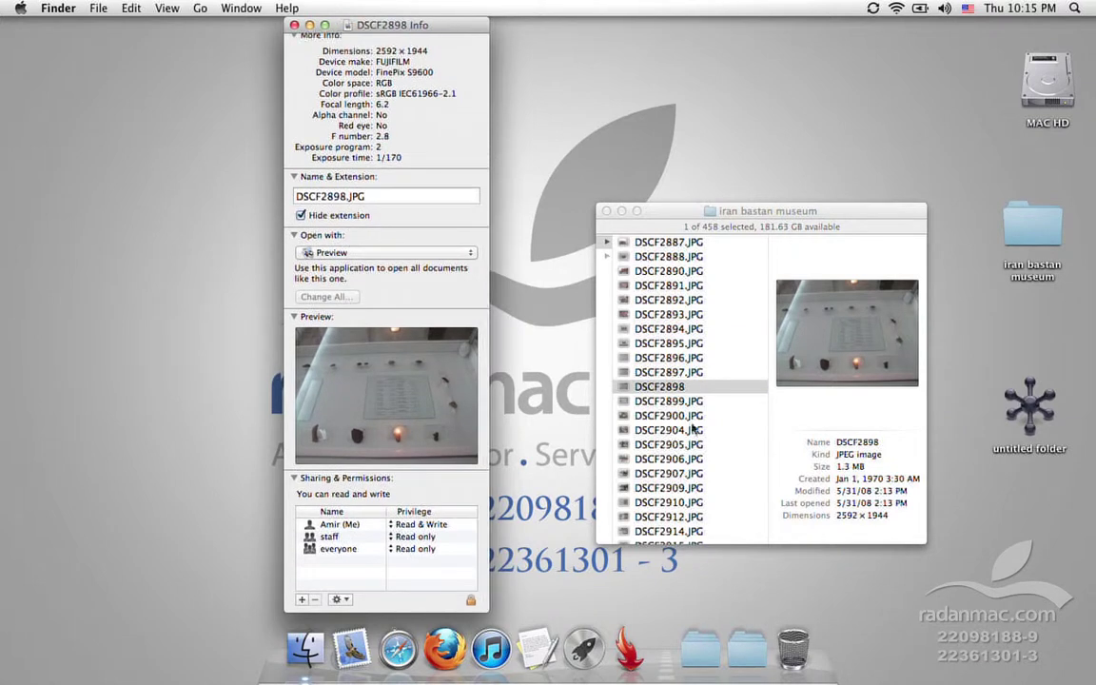
pyautogui.click(302, 215)
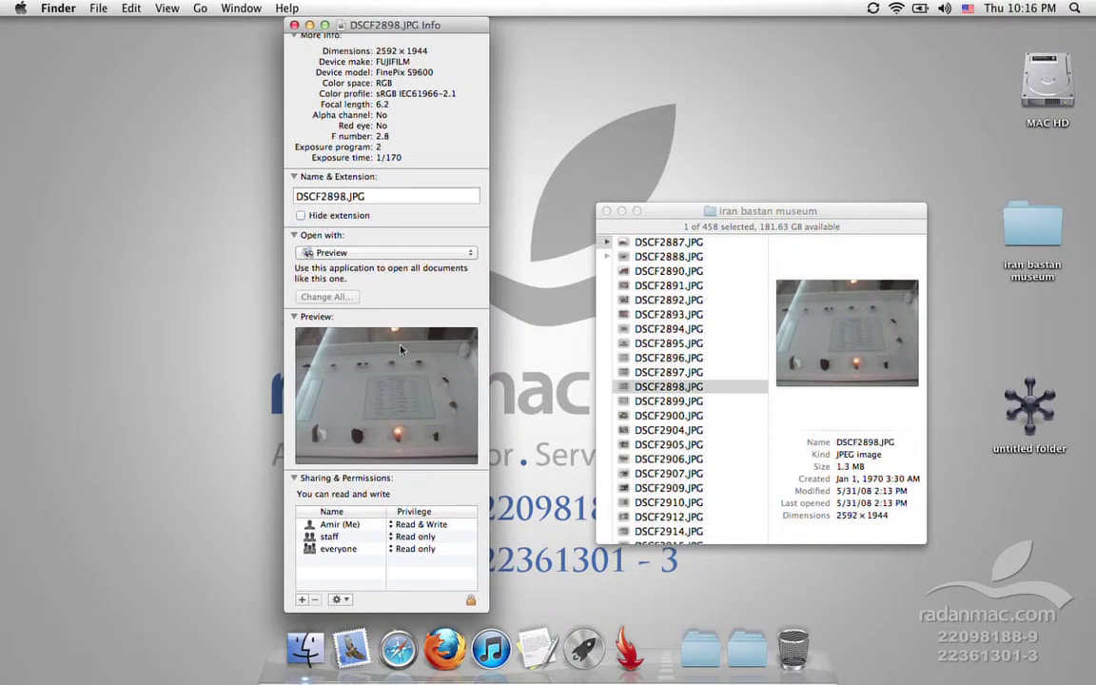
# Set DSCF2898.JPG to open with Adobe Photoshop CS5 and switch it back to Preview
pyautogui.click(396, 253)
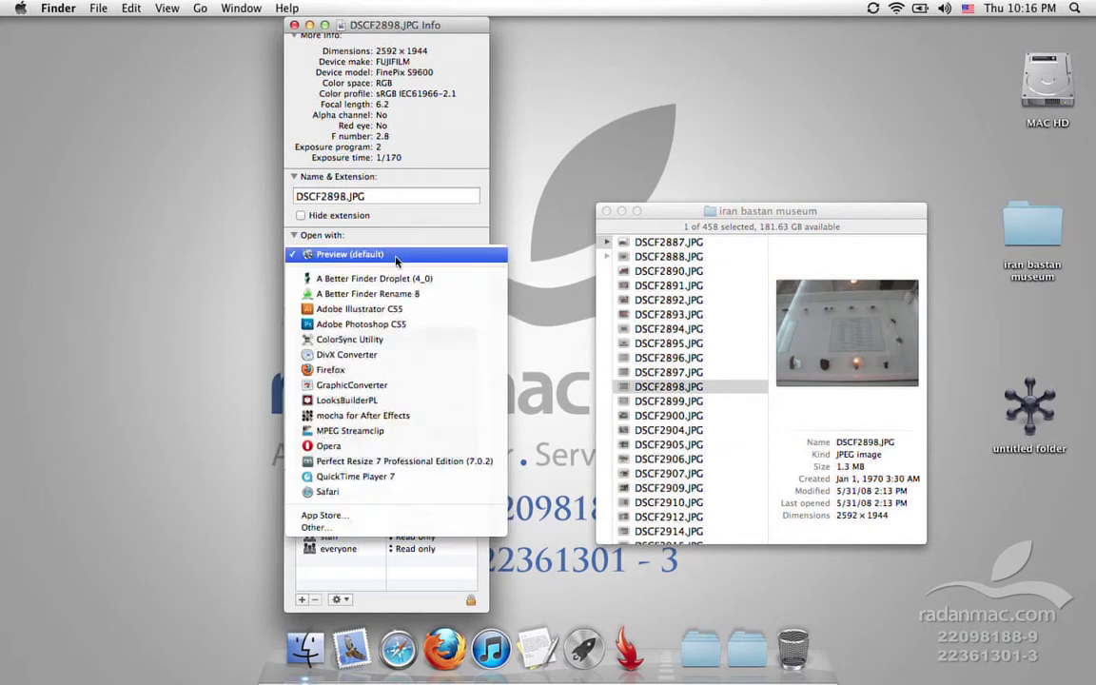
pyautogui.click(388, 325)
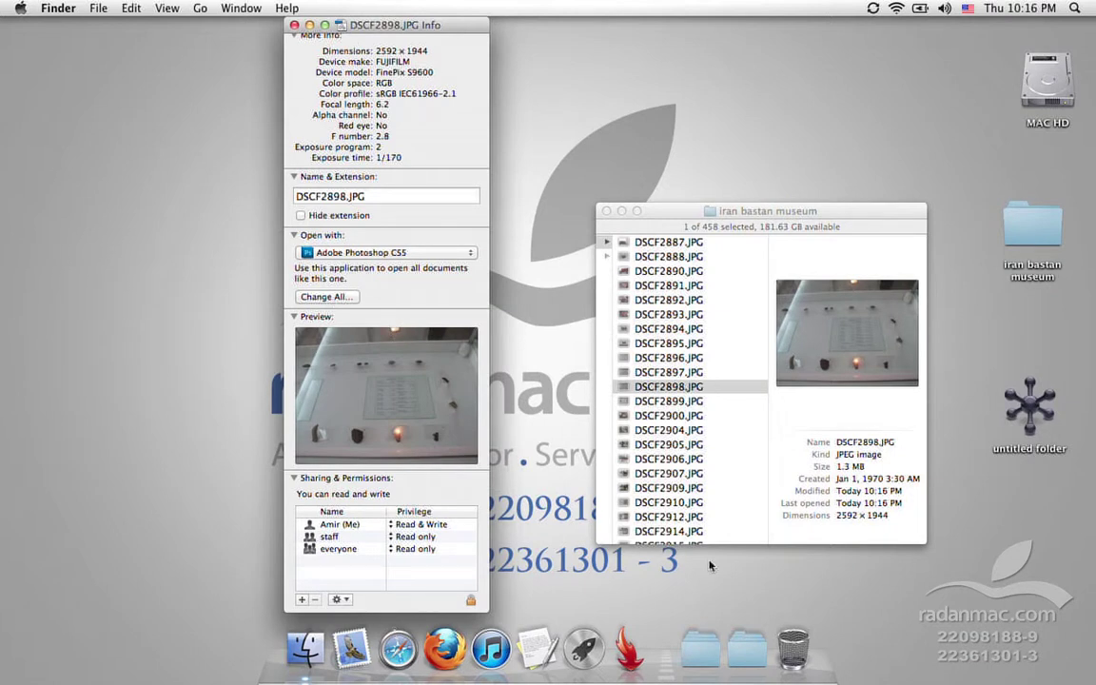
pyautogui.click(410, 253)
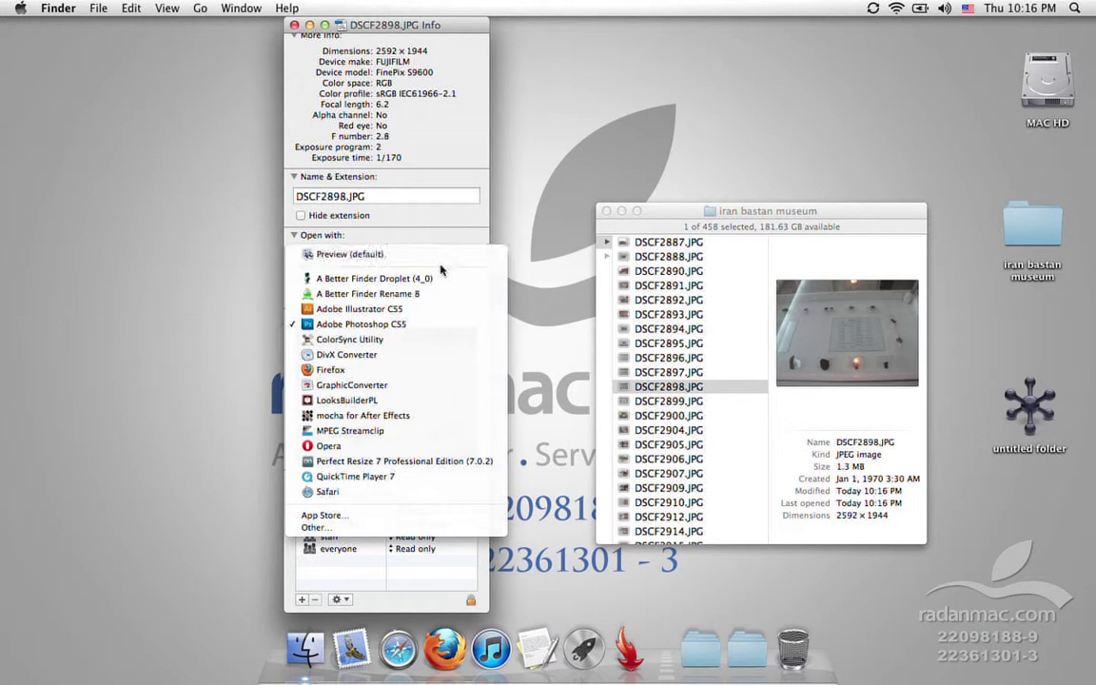
pyautogui.click(448, 255)
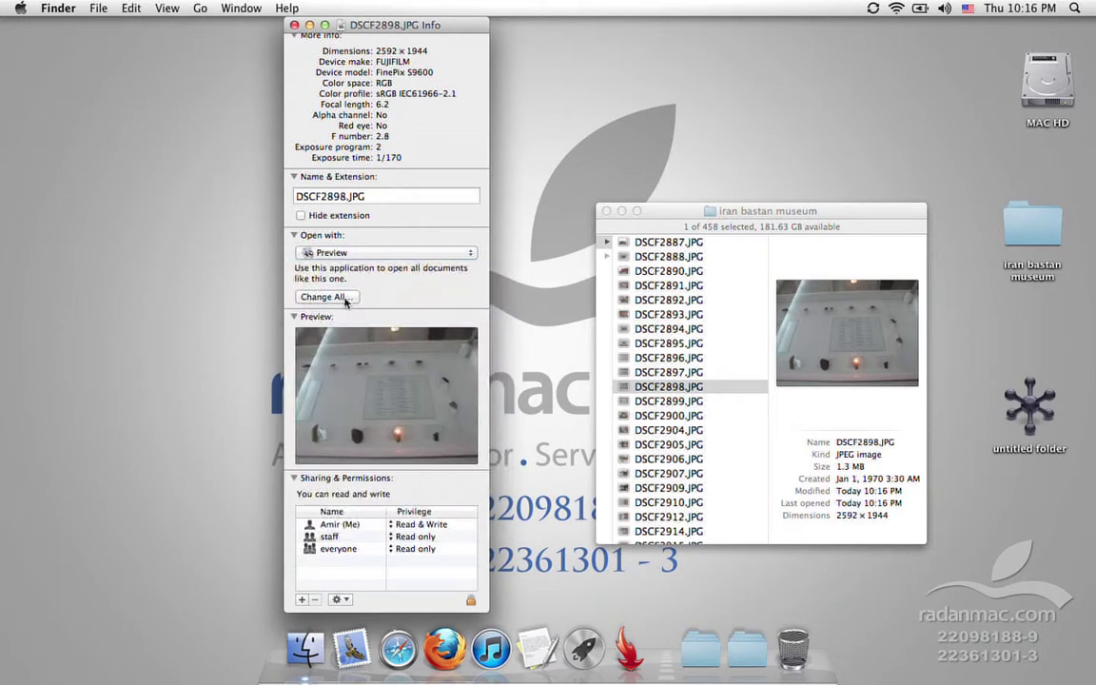
# Check the alternate file commands, including Always Open With, and return to the DSCF2898.JPG information
pyautogui.click(96, 9)
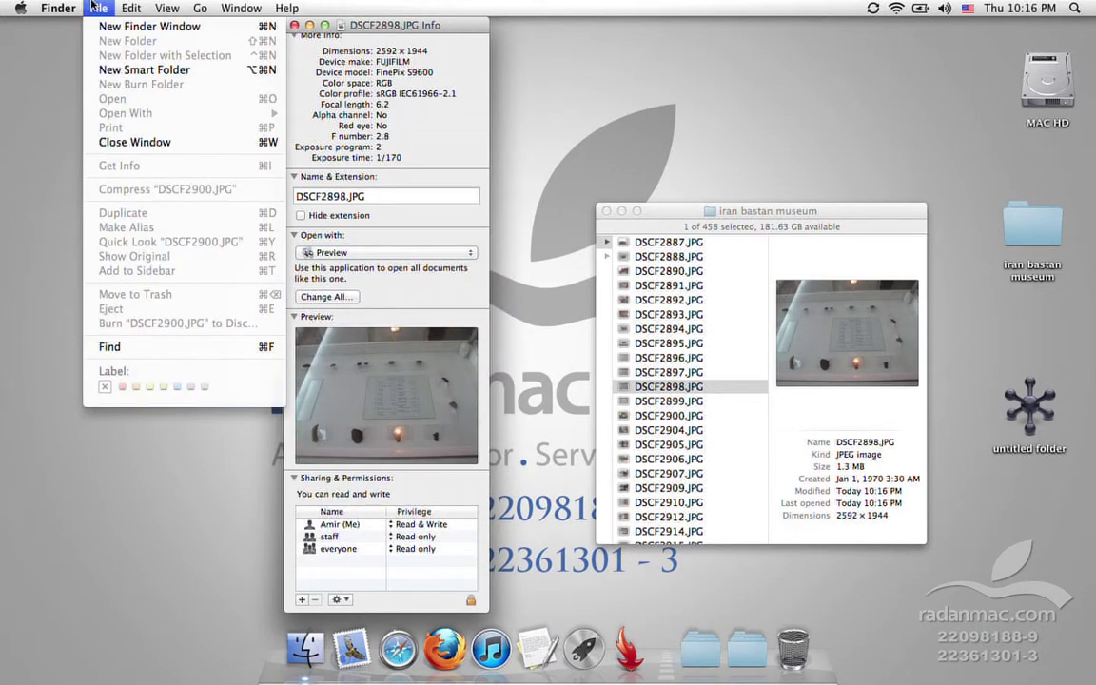
pyautogui.press('alt')
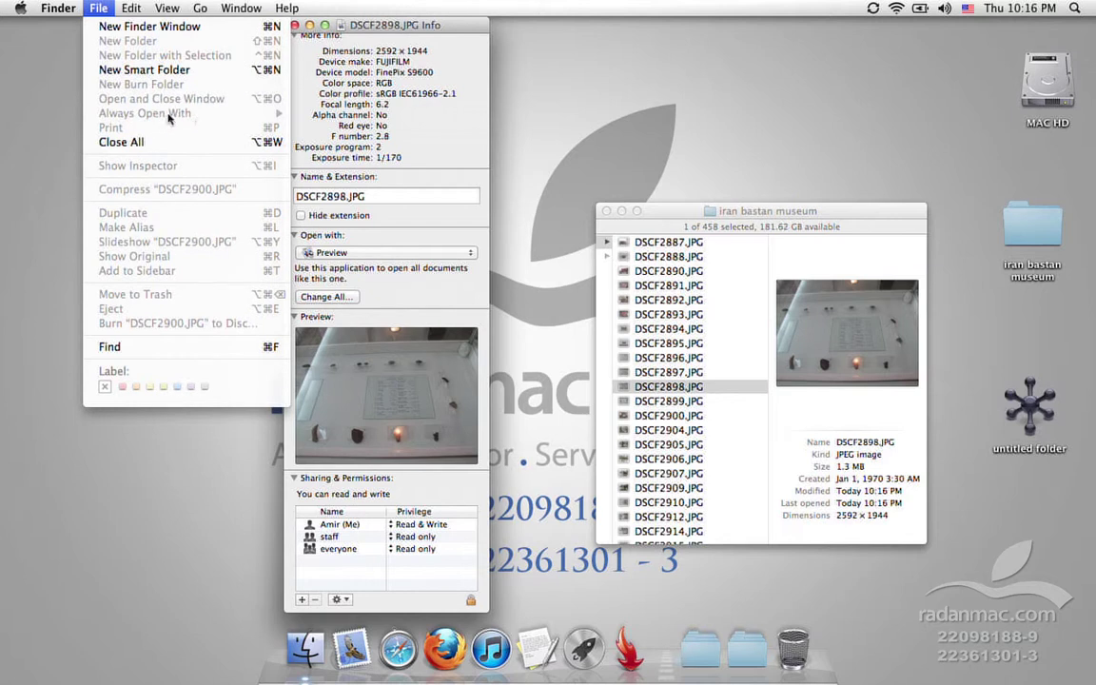
pyautogui.click(346, 433)
pyautogui.scroll(-2, 355, 415)
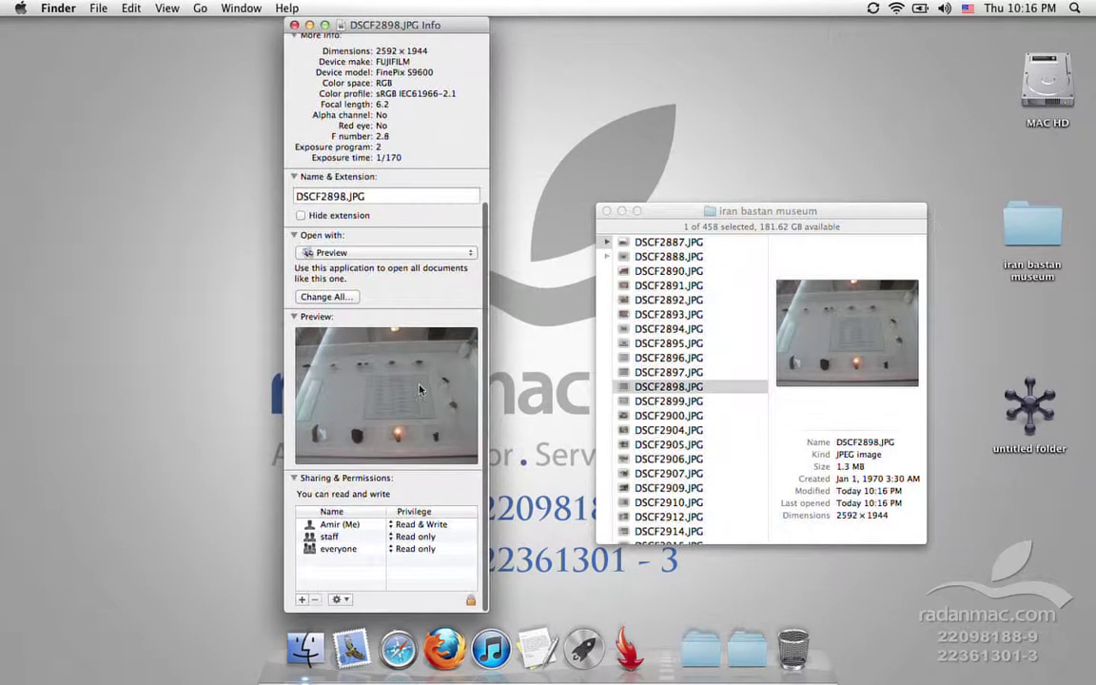
# Widen the DSCF2898.JPG Info window, move it toward the screen's edge and bring its Sharing & Permissions section into view
pyautogui.scroll(-2, 415, 383)
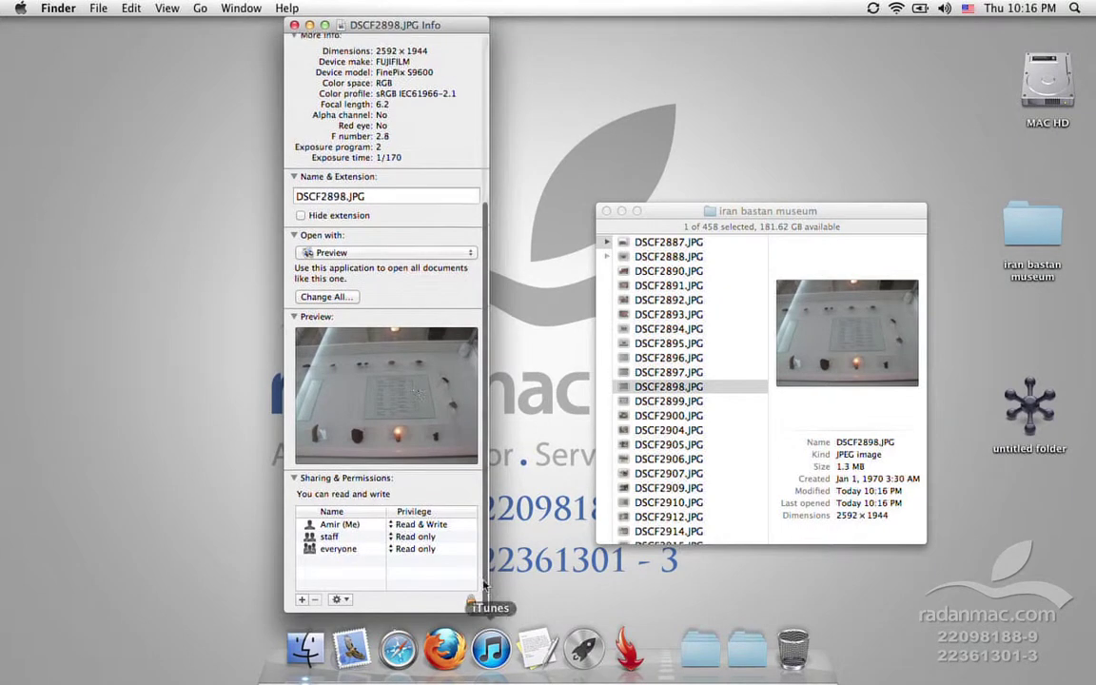
pyautogui.moveTo(485, 609); pyautogui.dragTo(527, 612)
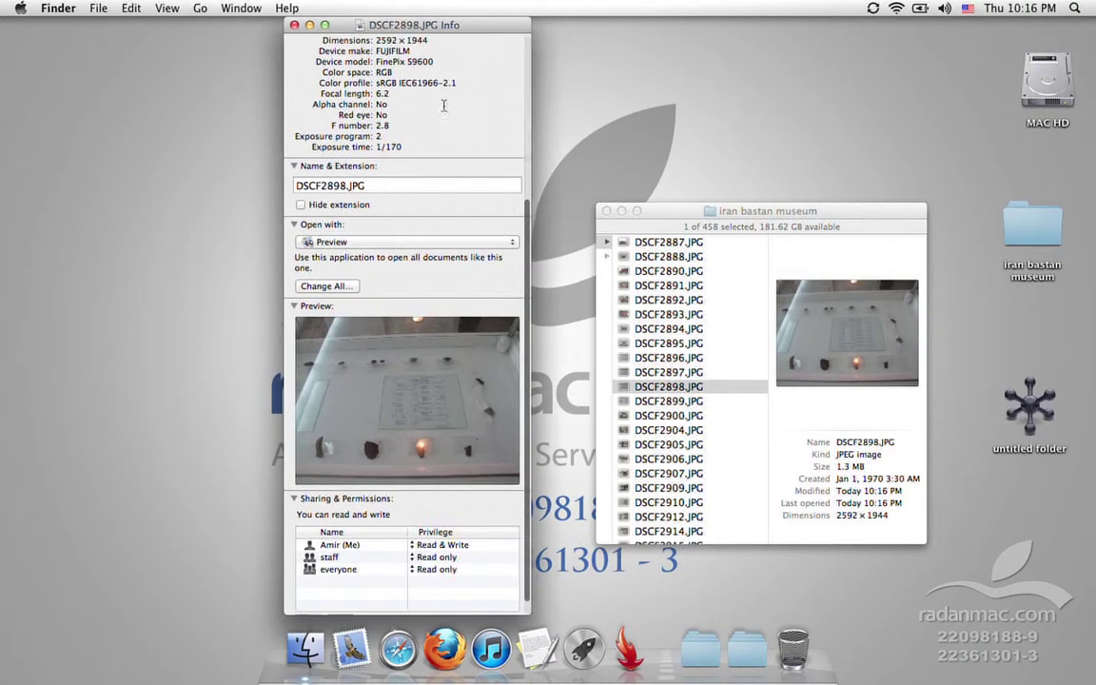
pyautogui.moveTo(433, 32); pyautogui.dragTo(252, 31)
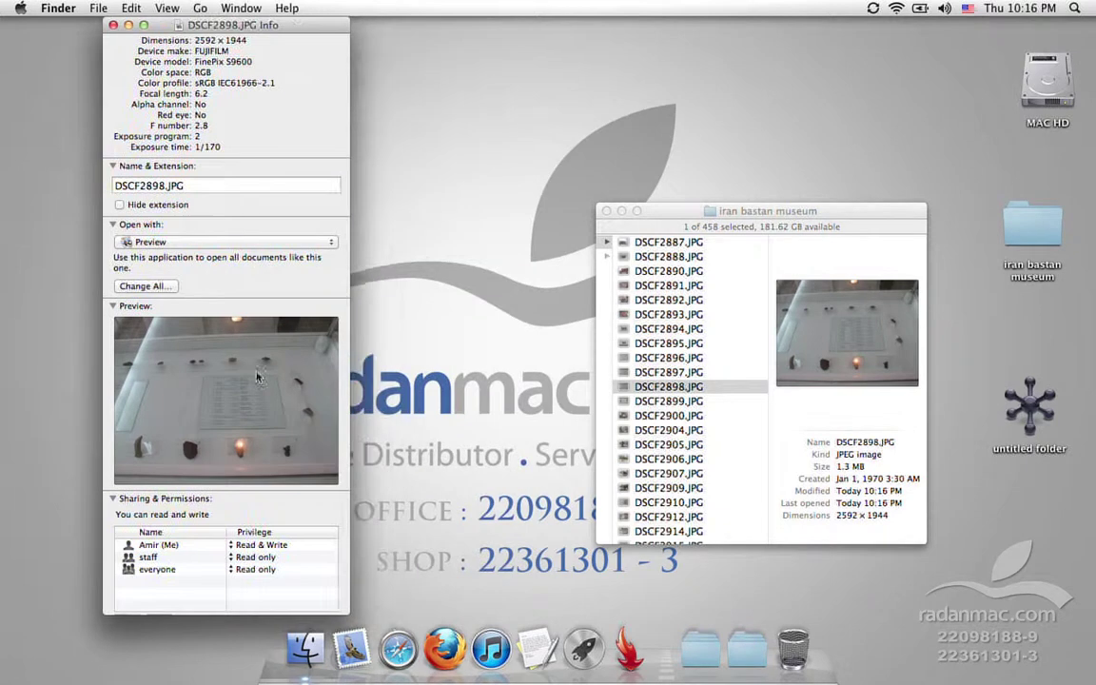
pyautogui.scroll(-2, 255, 466)
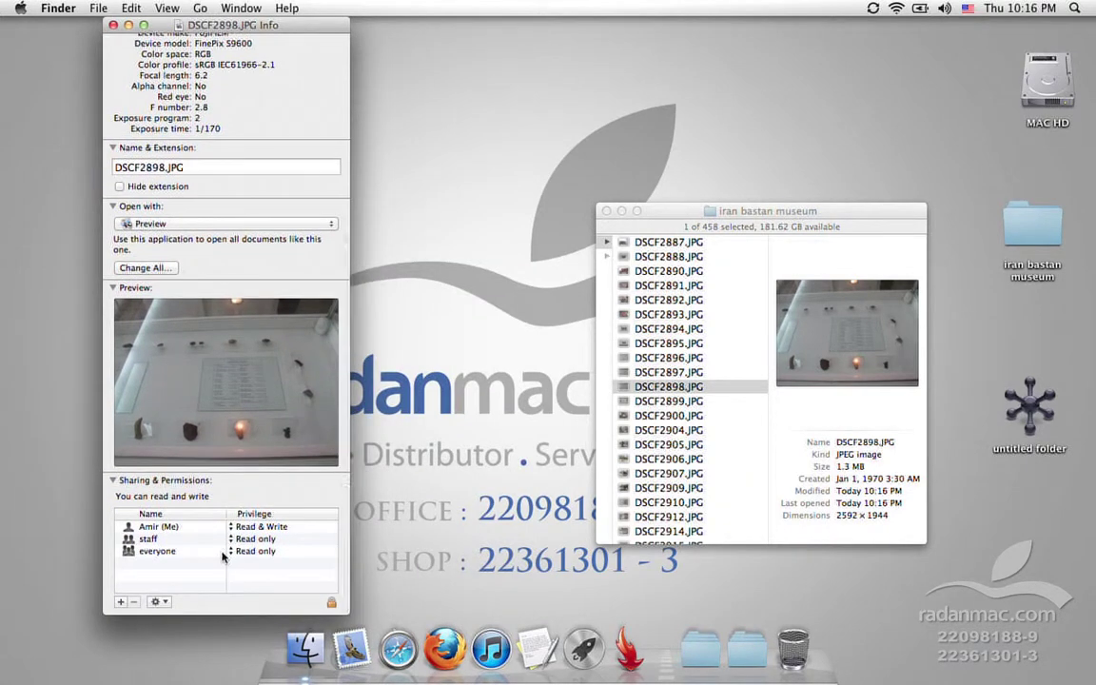
# Set the owner's privilege for DSCF2898.JPG to Read only, unlock the permissions and restore Read & Write
pyautogui.click(297, 527)
pyautogui.click(188, 539)
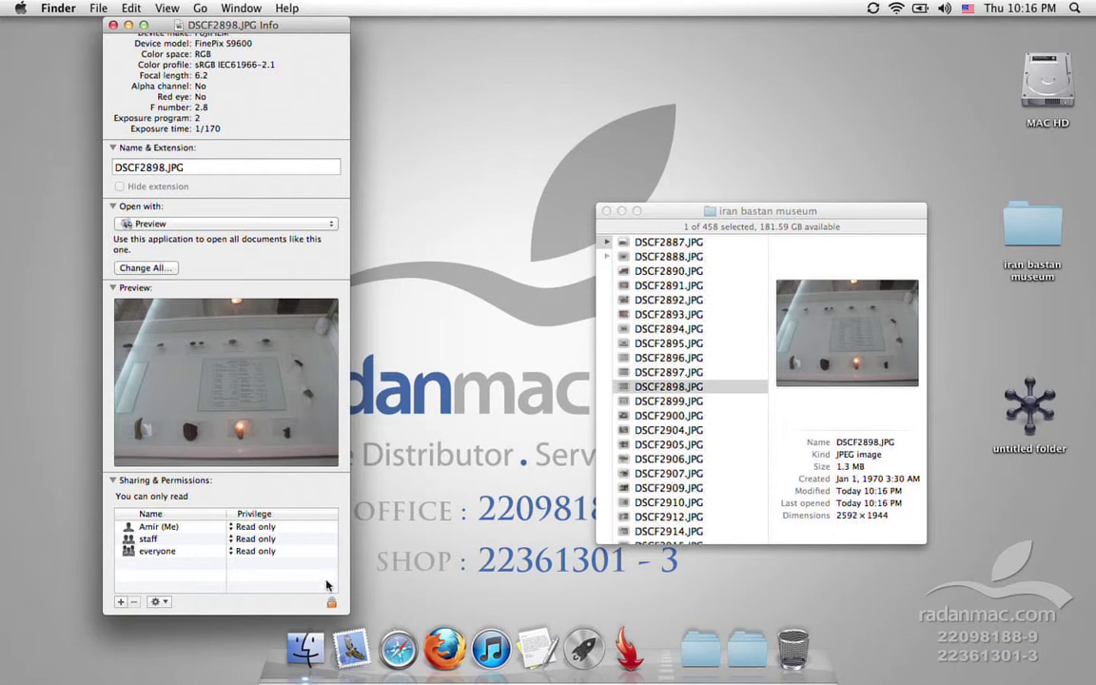
pyautogui.click(300, 540)
pyautogui.click(669, 282)
pyautogui.click(255, 526)
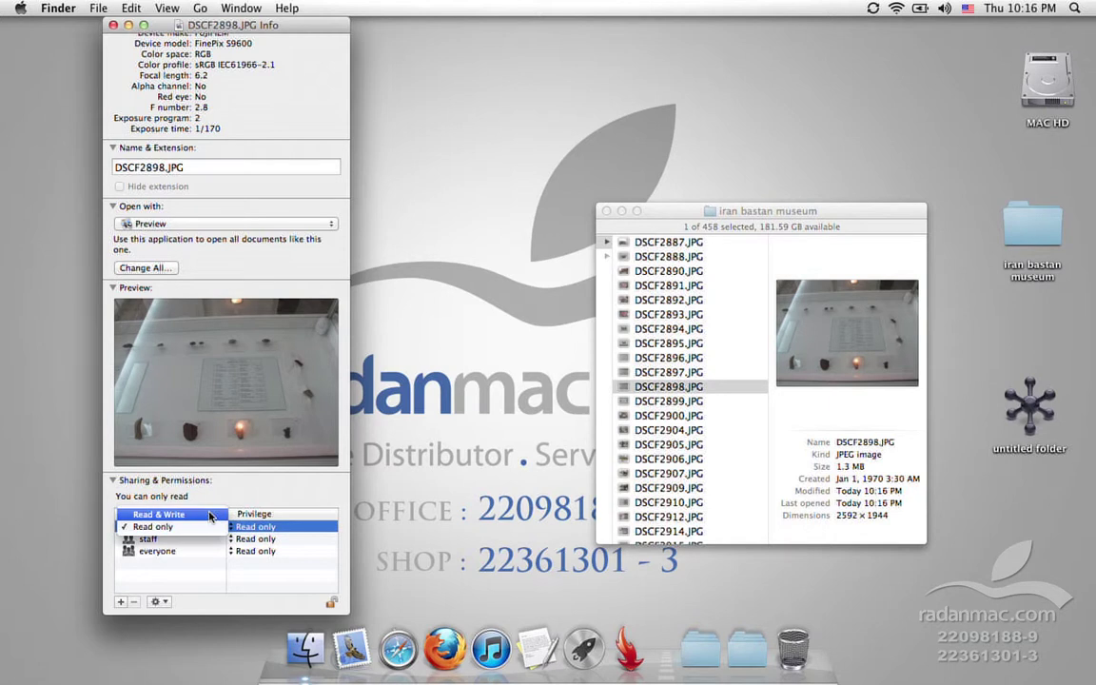
pyautogui.click(228, 513)
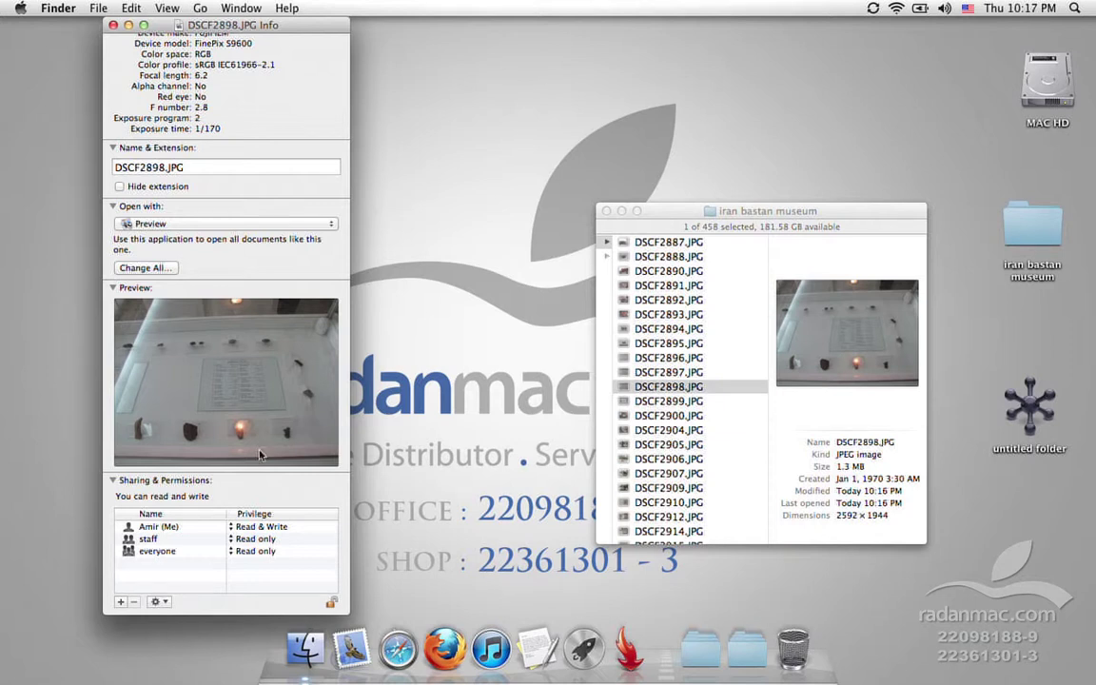
# Close the DSCF2898.JPG Info window and shift the iran bastan museum window slightly toward the desktop icons
pyautogui.scroll(10, 208, 339)
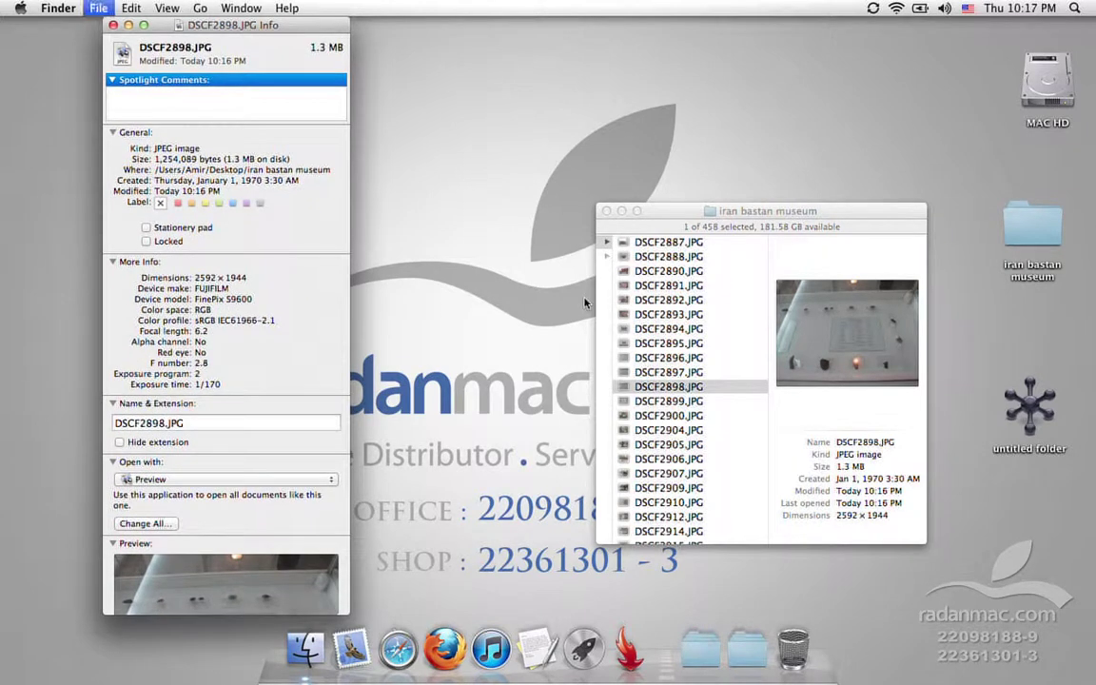
pyautogui.press('super+w')
pyautogui.moveTo(665, 212); pyautogui.dragTo(708, 214)
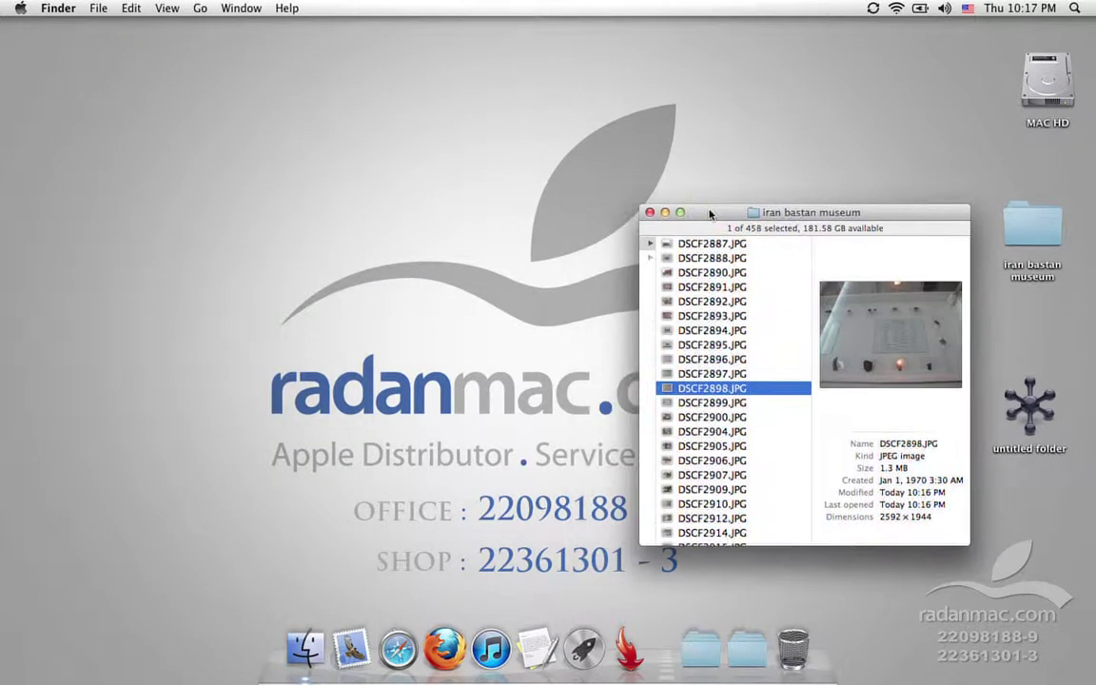
# Check the alternate forms of the Get Info command, Show Inspector and Get Summary Info, for DSCF2898.JPG
pyautogui.click(112, 13)
pyautogui.press('alt')
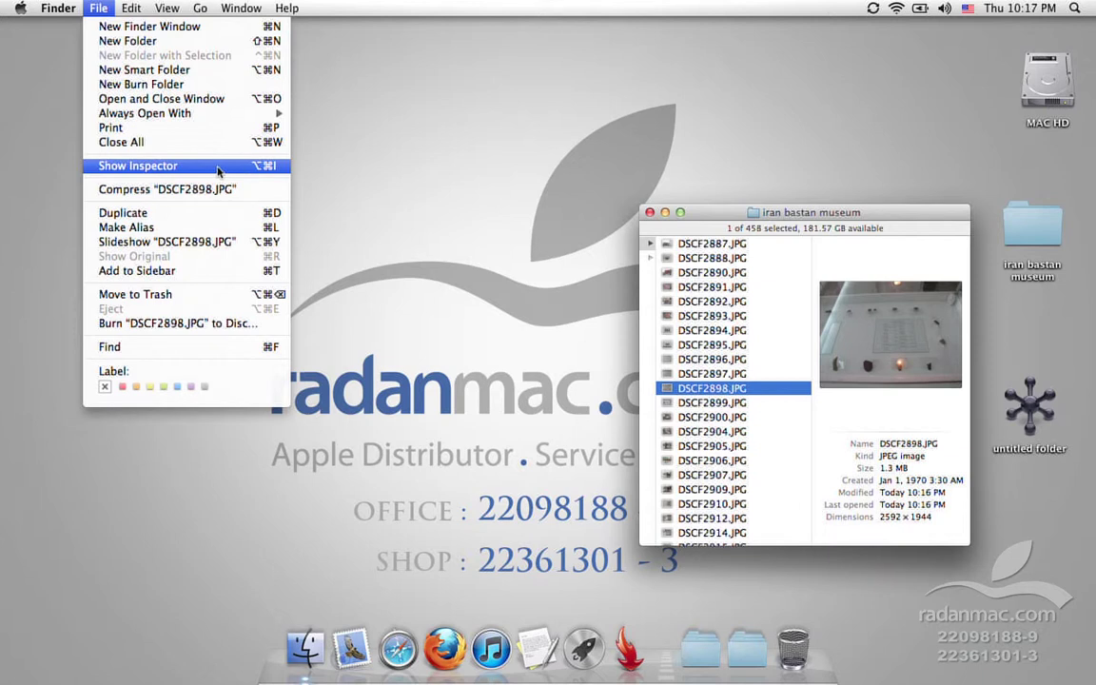
pyautogui.press('alt')
pyautogui.press('ctrl')
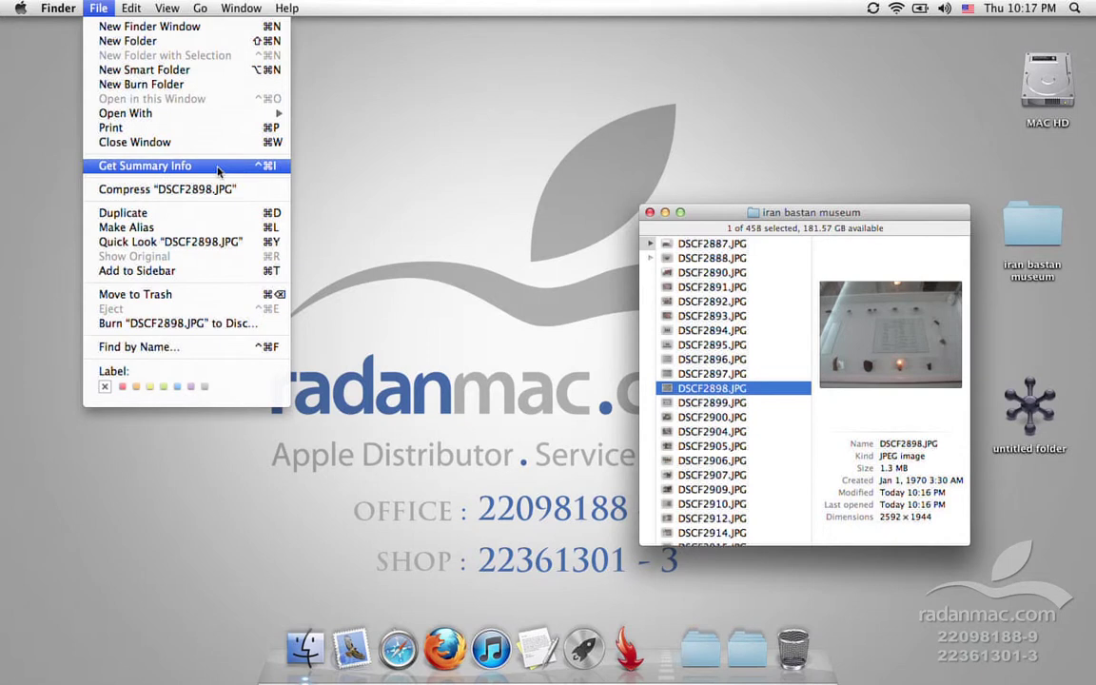
pyautogui.click(758, 237)
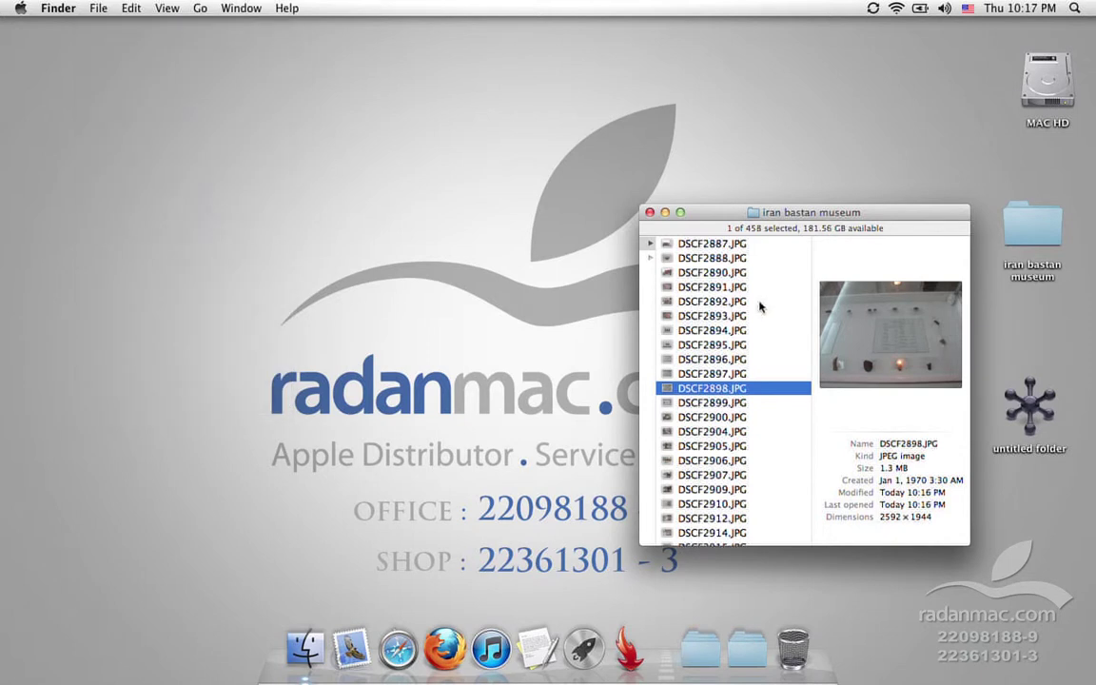
# Show separate Info windows for DSCF2891.JPG through DSCF2894.JPG and close them all
pyautogui.click(761, 287)
pyautogui.keyDown('shift'); pyautogui.click(748, 330); pyautogui.keyUp('shift')
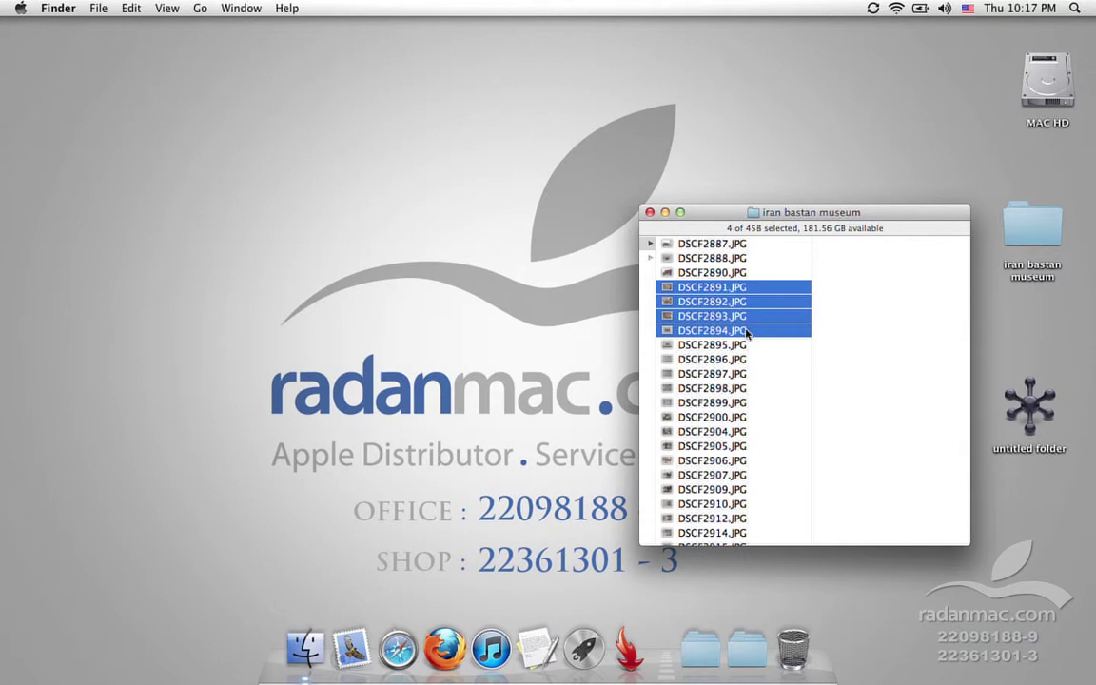
pyautogui.press('super+i')
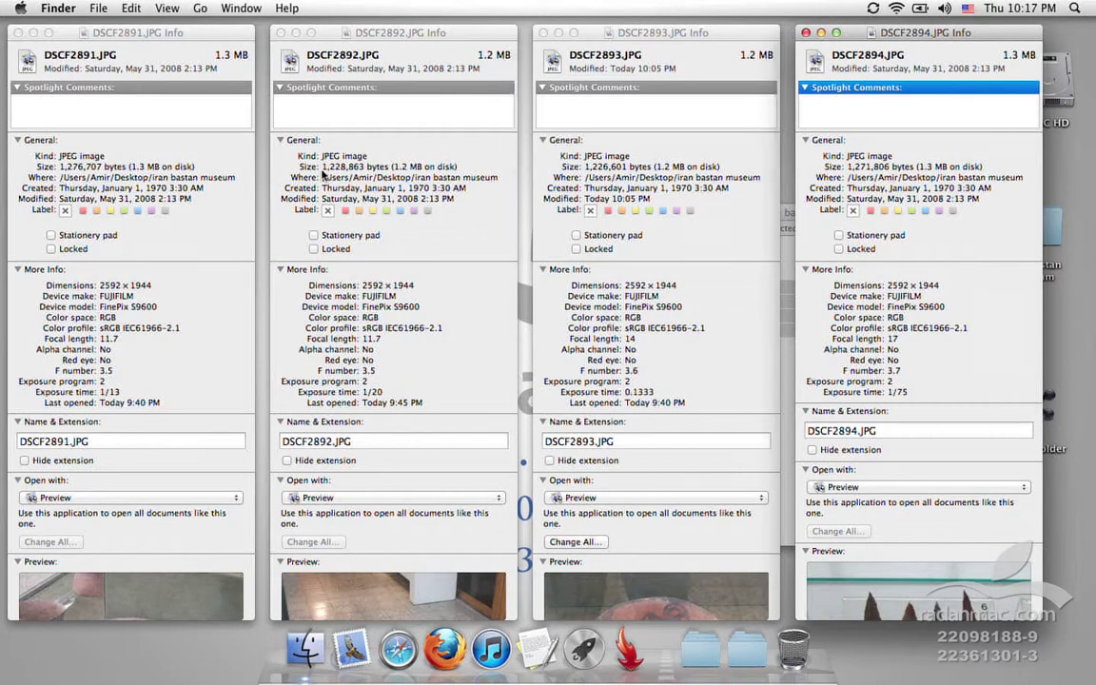
pyautogui.click(217, 53)
pyautogui.press('super+alt+w')
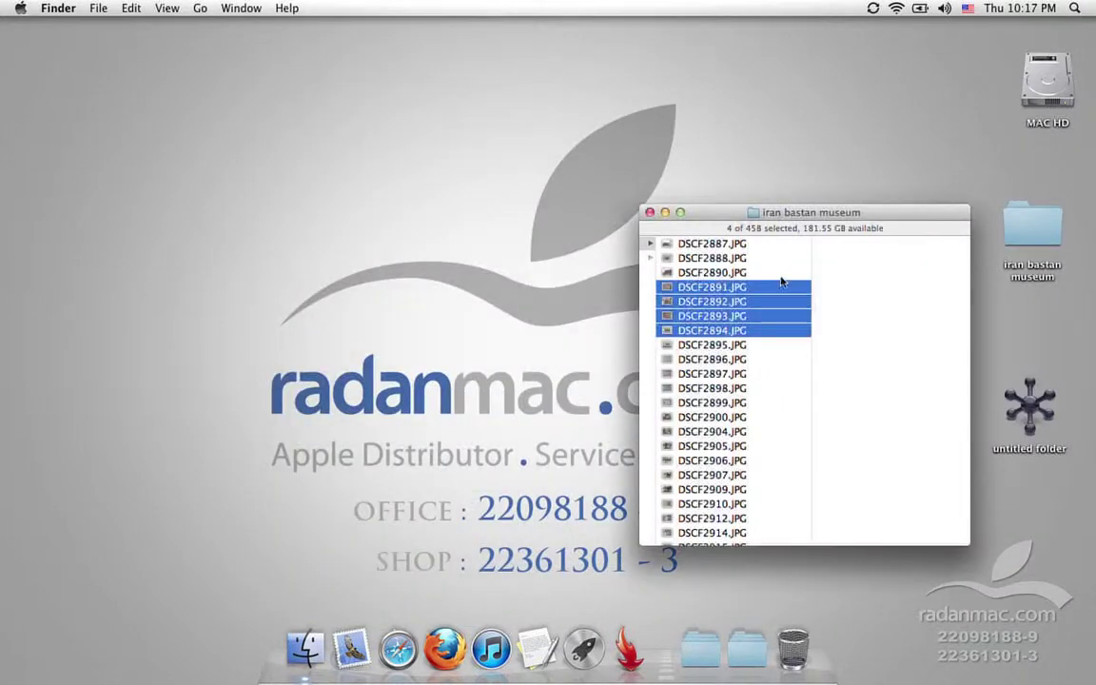
# Show the Inspector for DSCF2890.JPG through DSCF2895.JPG and place it clear of the folder window
pyautogui.click(771, 273)
pyautogui.keyDown('shift'); pyautogui.click(741, 344); pyautogui.keyUp('shift')
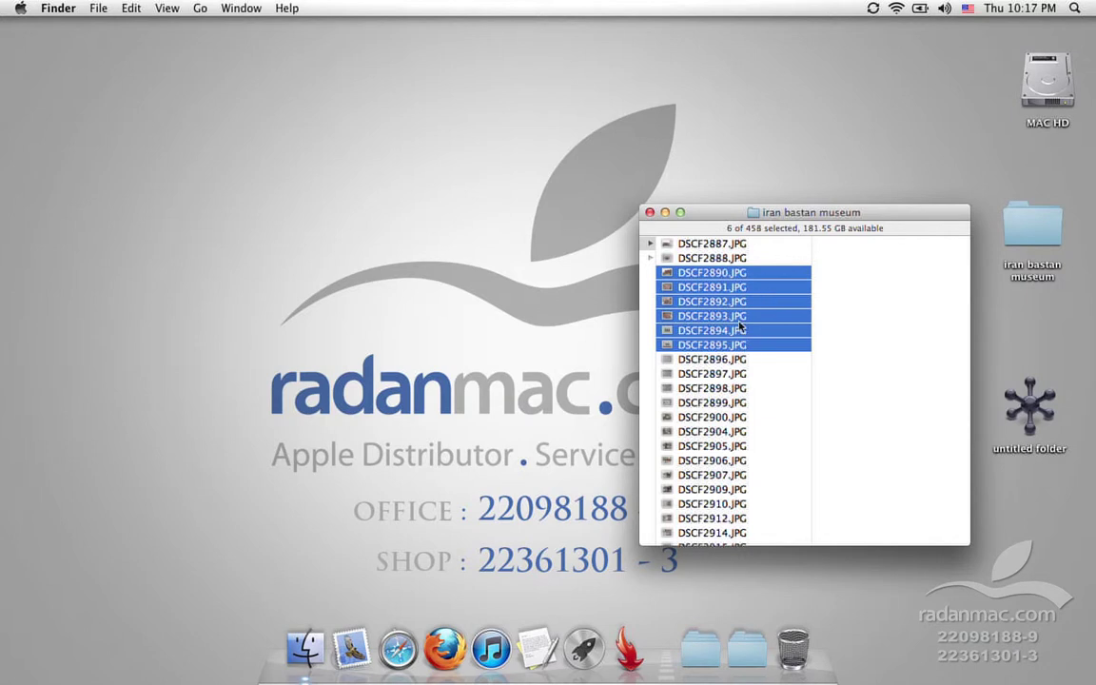
pyautogui.click(99, 8)
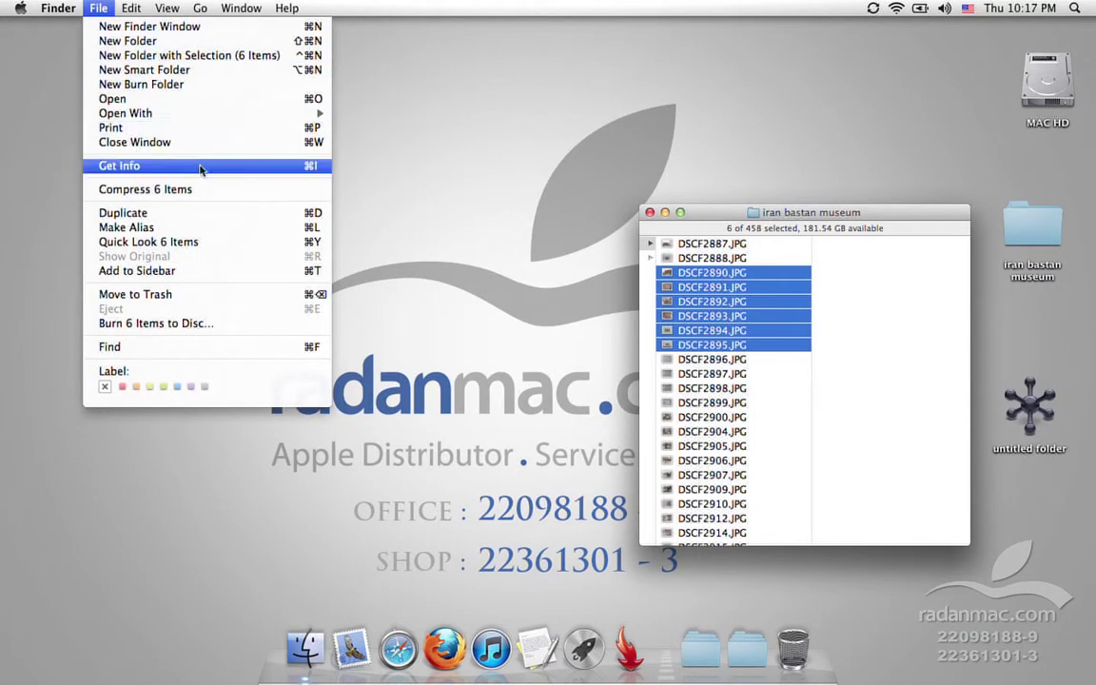
pyautogui.press('alt')
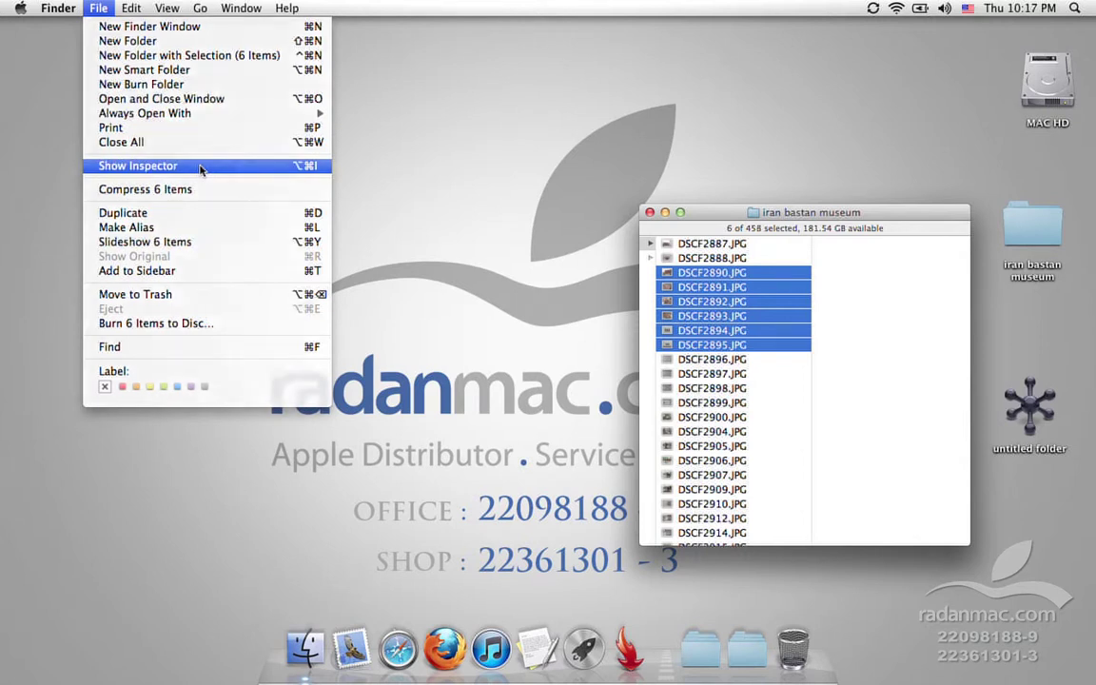
pyautogui.keyDown('alt'); pyautogui.click(200, 167); pyautogui.keyUp('alt')
pyautogui.moveTo(586, 34); pyautogui.dragTo(218, 126)
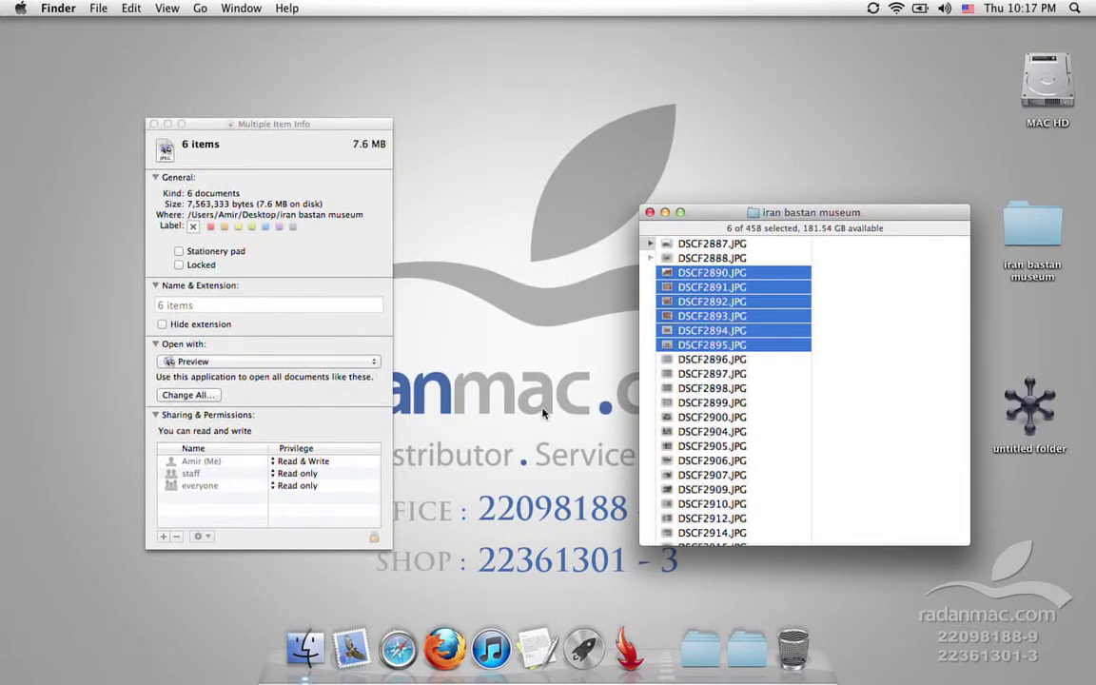
pyautogui.moveTo(317, 129); pyautogui.dragTo(308, 67)
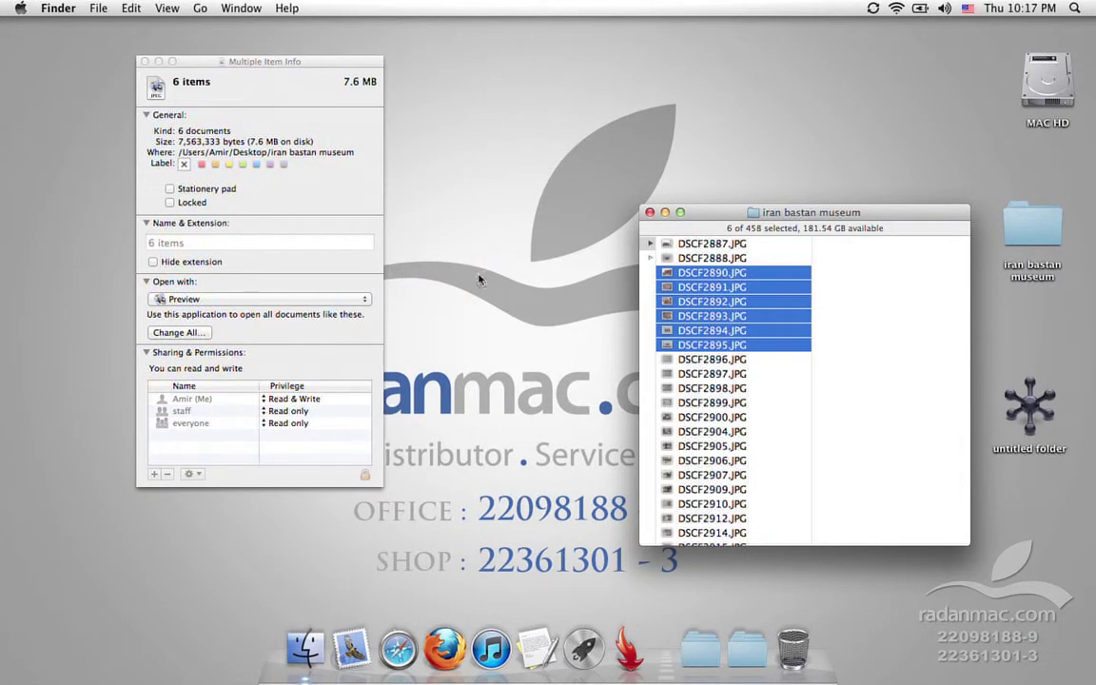
# Inspect several single photos in turn, ending with DSCF2909.JPG, reposition the Inspector and close it
pyautogui.click(714, 360)
pyautogui.click(716, 417)
pyautogui.click(723, 460)
pyautogui.click(723, 474)
pyautogui.click(722, 489)
pyautogui.moveTo(267, 65); pyautogui.dragTo(193, 31)
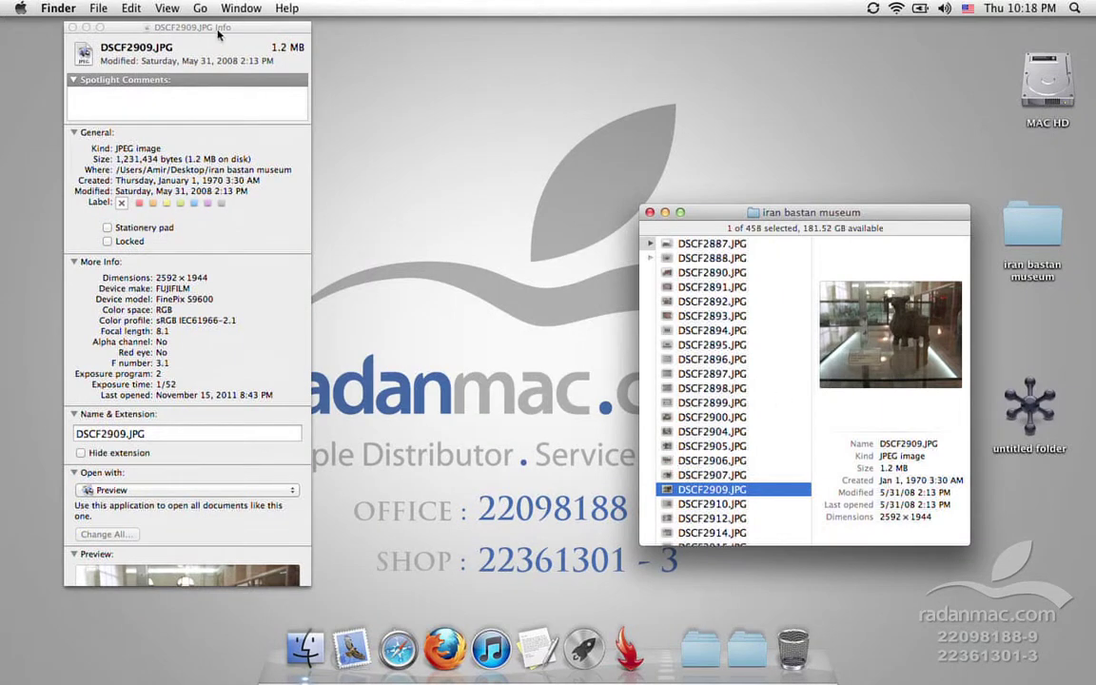
pyautogui.moveTo(217, 31); pyautogui.dragTo(505, 43)
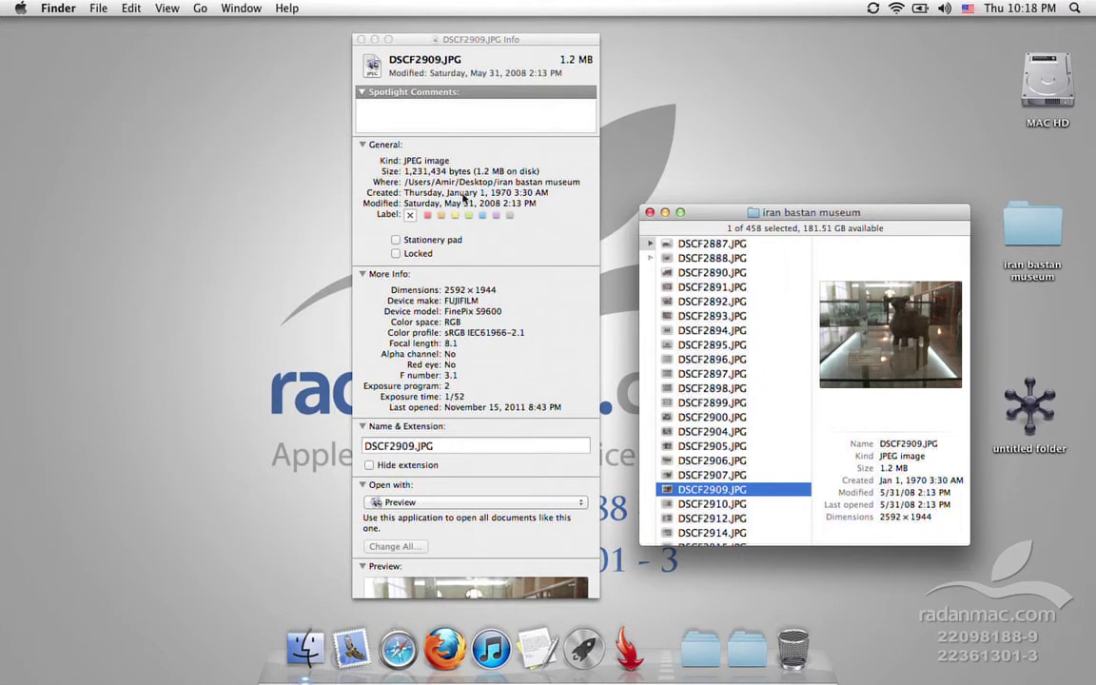
pyautogui.click(360, 39)
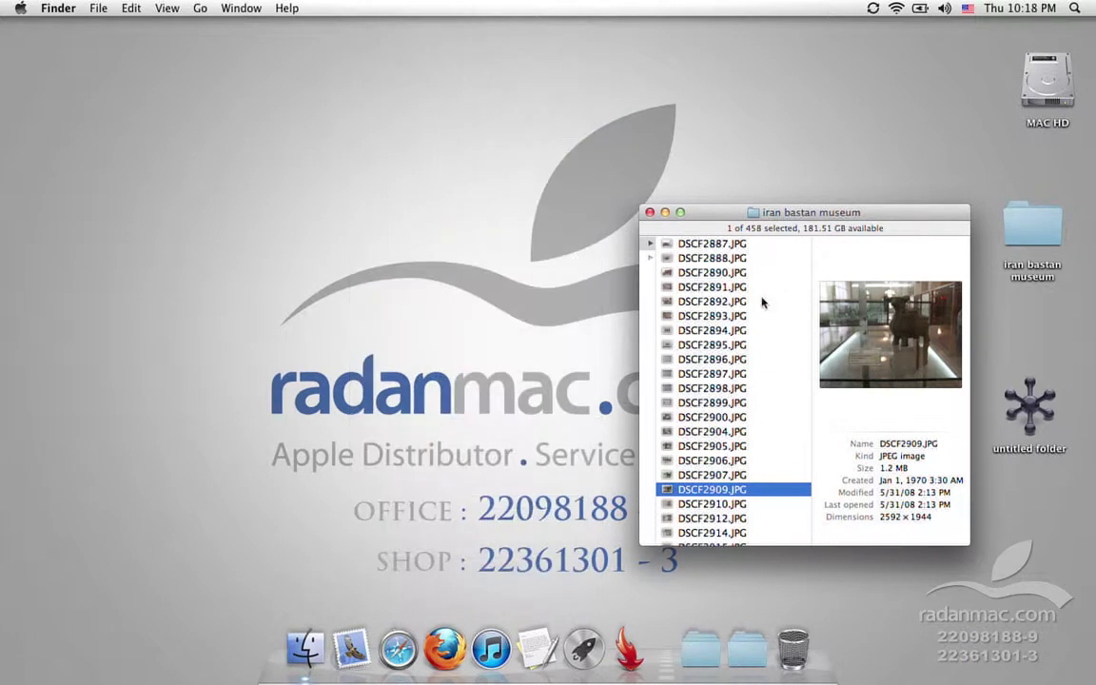
# Get the summary info for DSCF2891.JPG through DSCF2897.JPG and move its window away from the screen corner
pyautogui.click(766, 286)
pyautogui.keyDown('shift'); pyautogui.click(759, 303); pyautogui.keyUp('shift')
pyautogui.keyDown('shift'); pyautogui.click(735, 371); pyautogui.keyUp('shift')
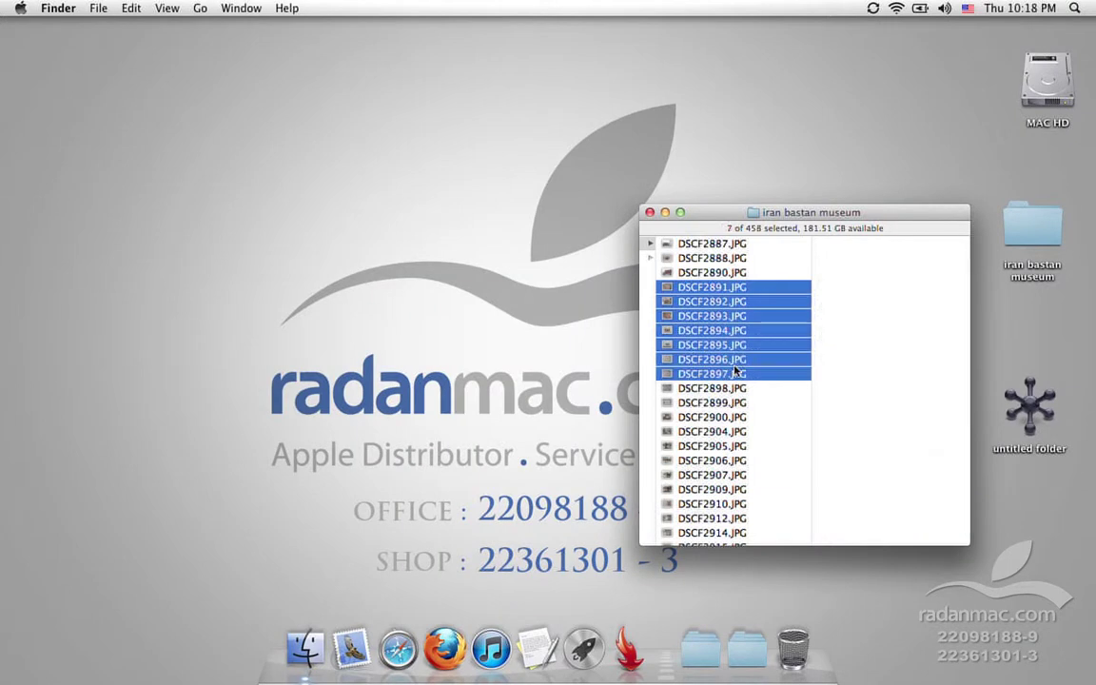
pyautogui.click(111, 9)
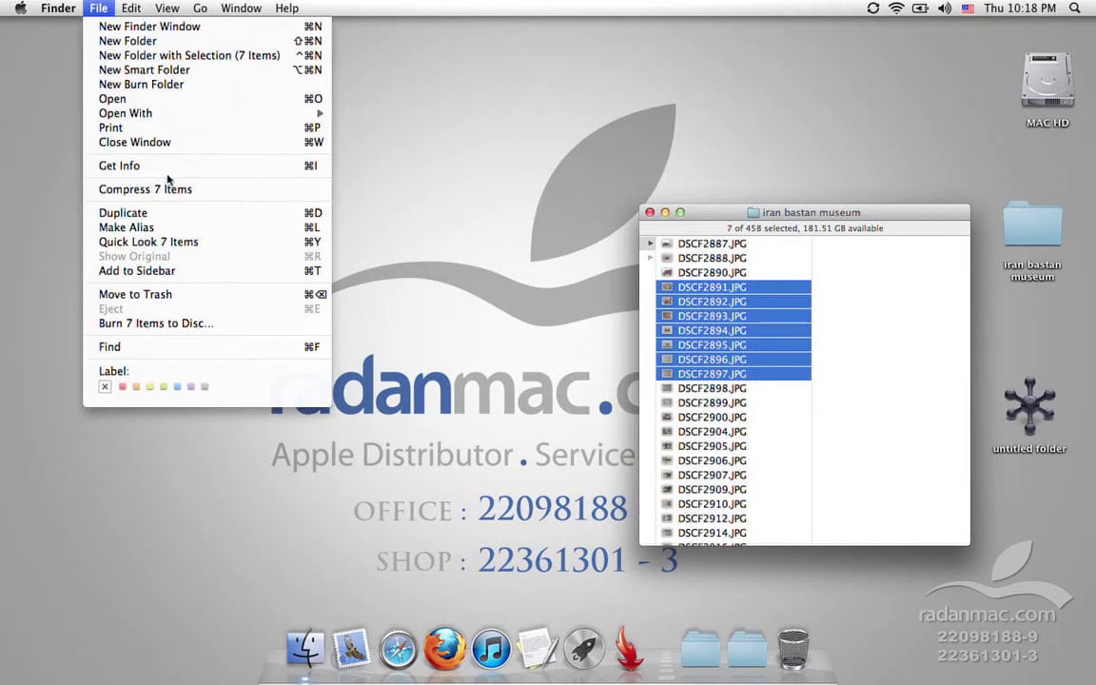
pyautogui.press('ctrl')
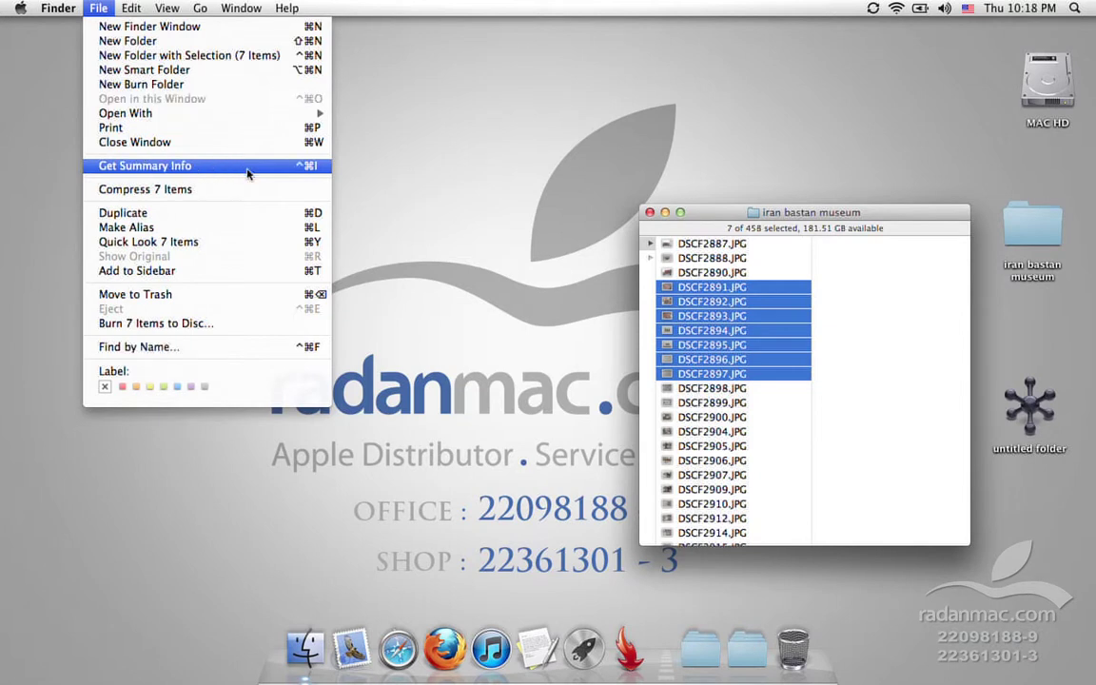
pyautogui.keyDown('ctrl'); pyautogui.click(247, 166); pyautogui.keyUp('ctrl')
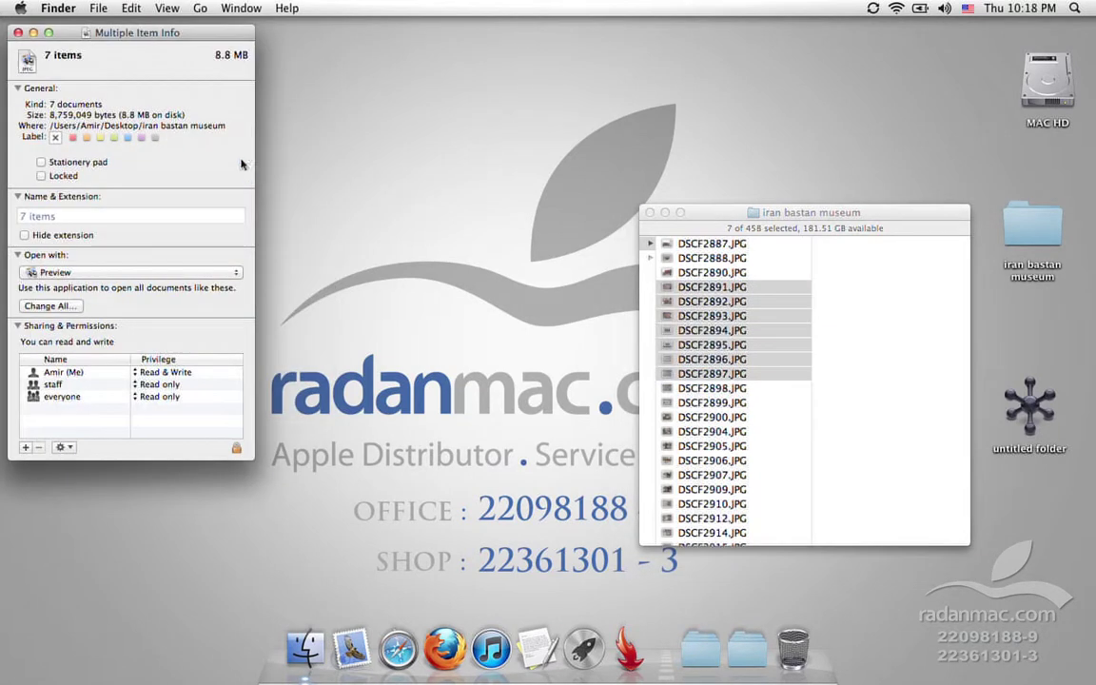
pyautogui.moveTo(192, 20); pyautogui.dragTo(252, 61)
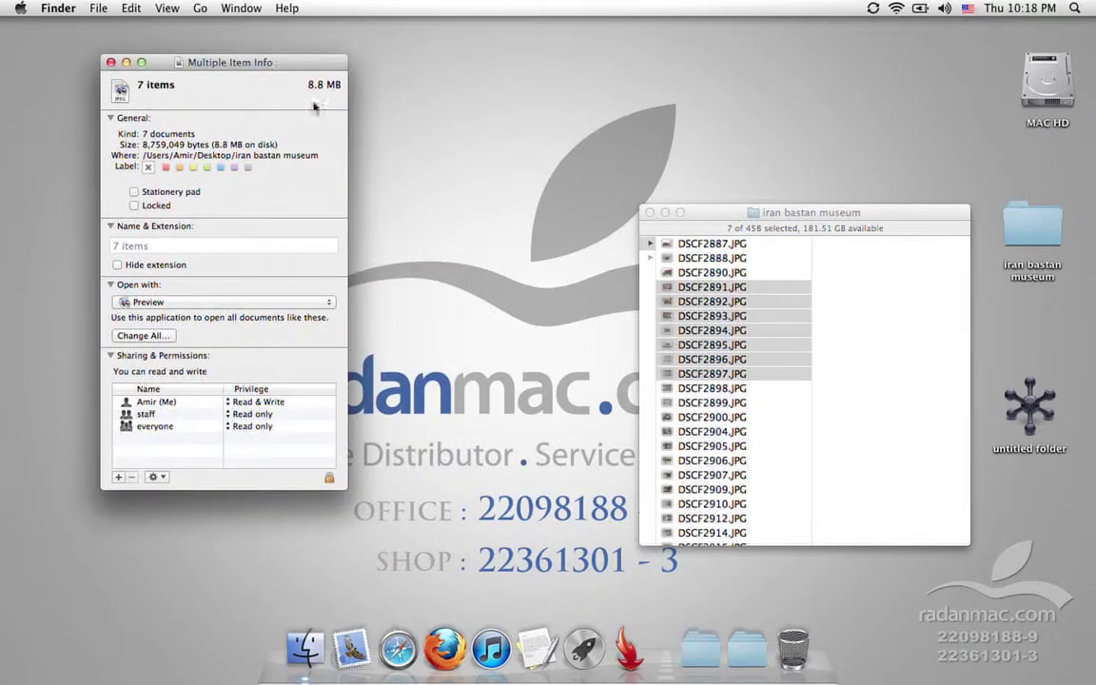
# Show the Inspector for the same seven photos and align it beside the summary info window
pyautogui.click(730, 225)
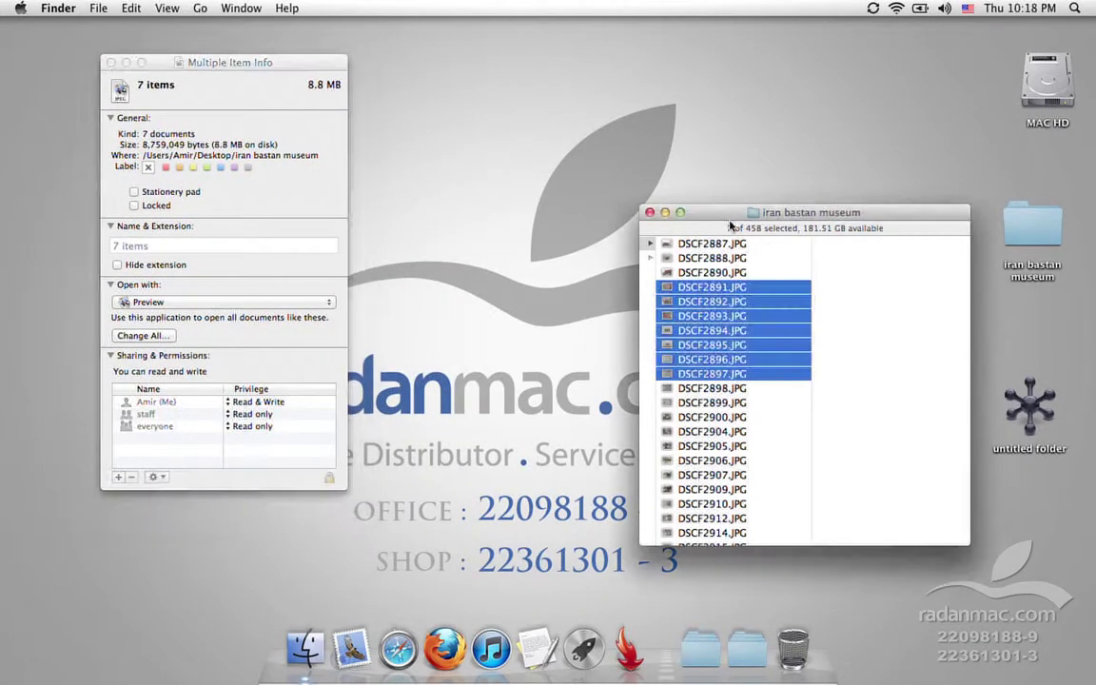
pyautogui.press('ctrl+super+i')
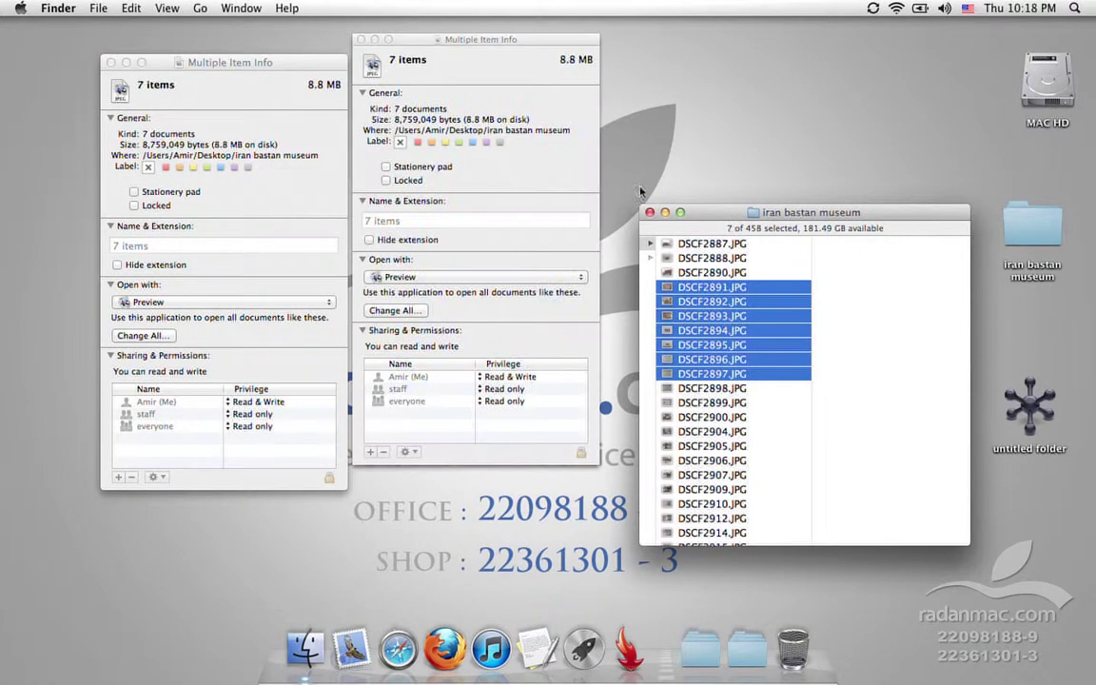
pyautogui.moveTo(380, 36); pyautogui.dragTo(371, 62)
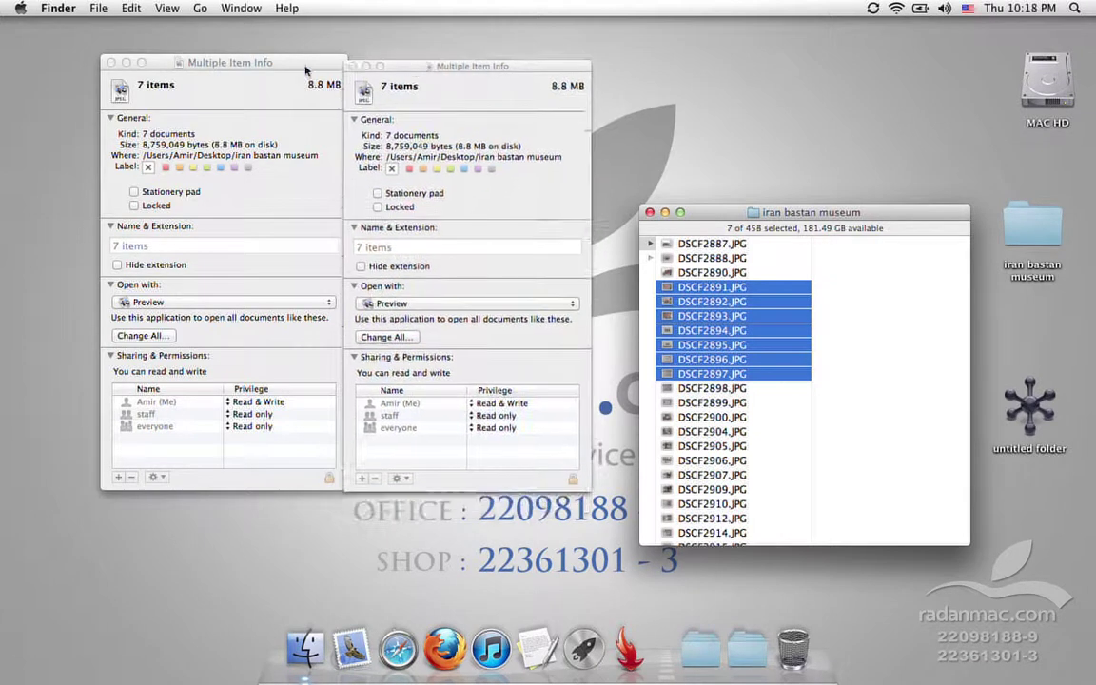
pyautogui.moveTo(305, 71); pyautogui.dragTo(288, 77)
pyautogui.moveTo(419, 63); pyautogui.dragTo(414, 71)
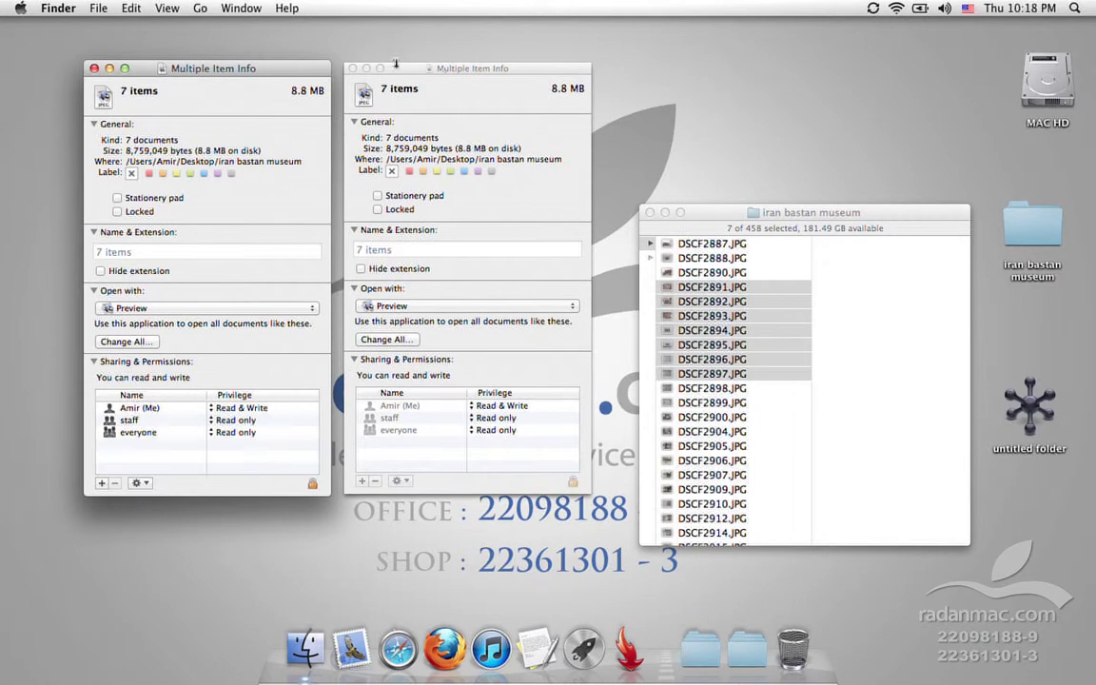
# Inspect DSCF2898.JPG and DSCF2904.JPG, open a regular Info window for DSCF2904.JPG and arrange it beside the Inspector
pyautogui.click(725, 388)
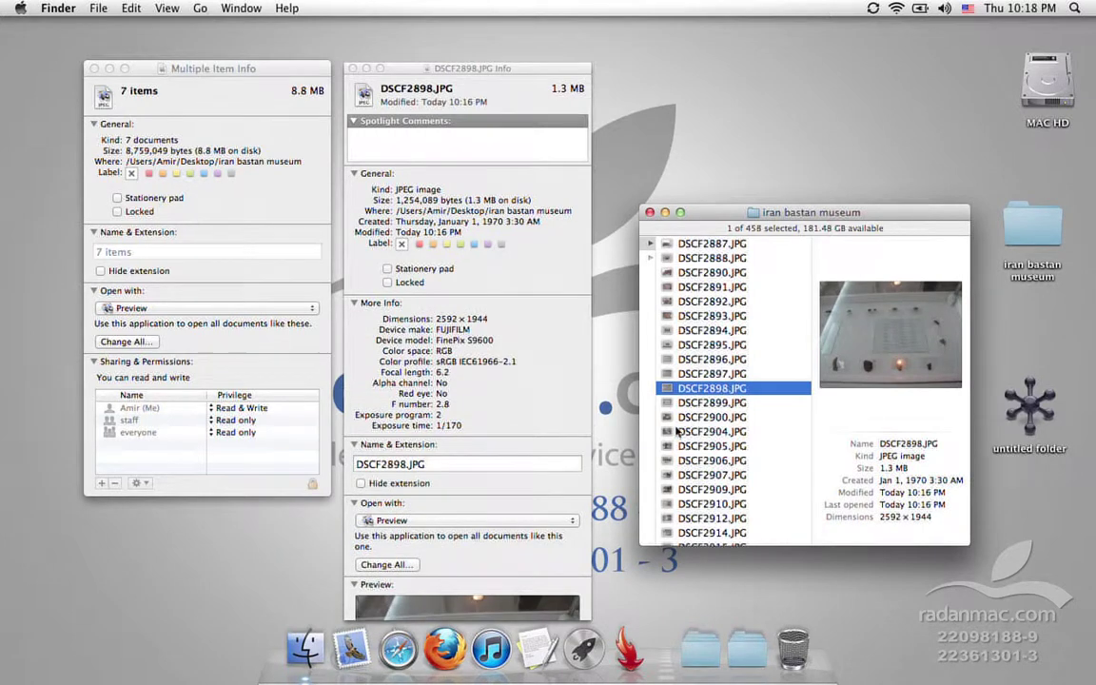
pyautogui.click(727, 432)
pyautogui.press('super+i')
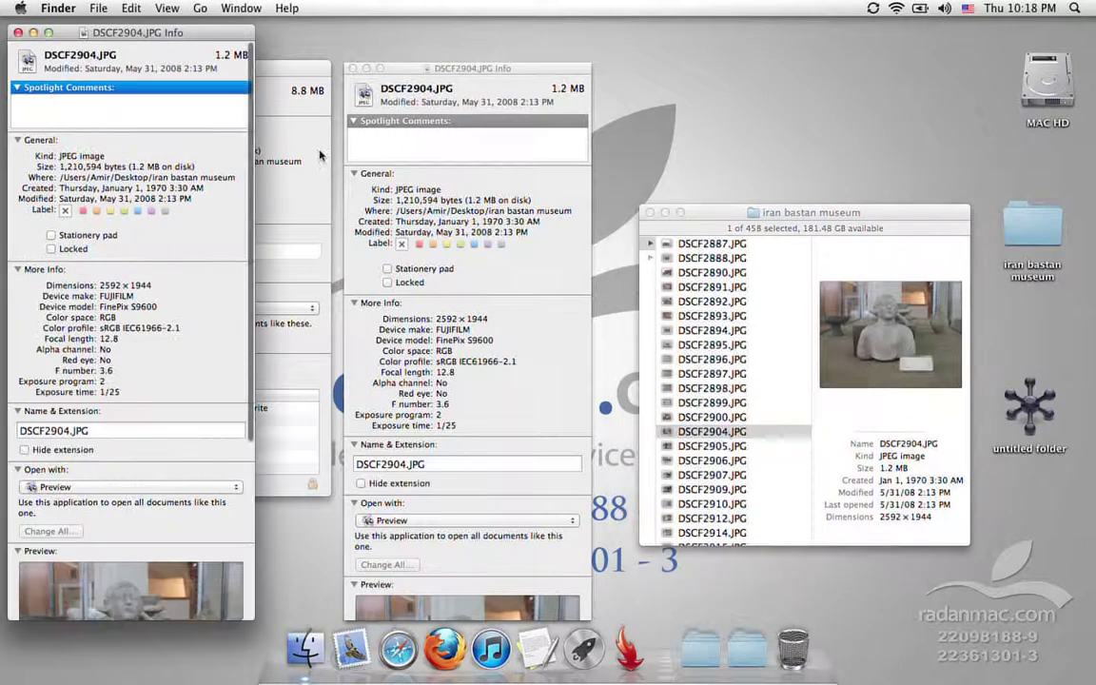
pyautogui.click(500, 87)
pyautogui.moveTo(500, 87); pyautogui.dragTo(751, 65)
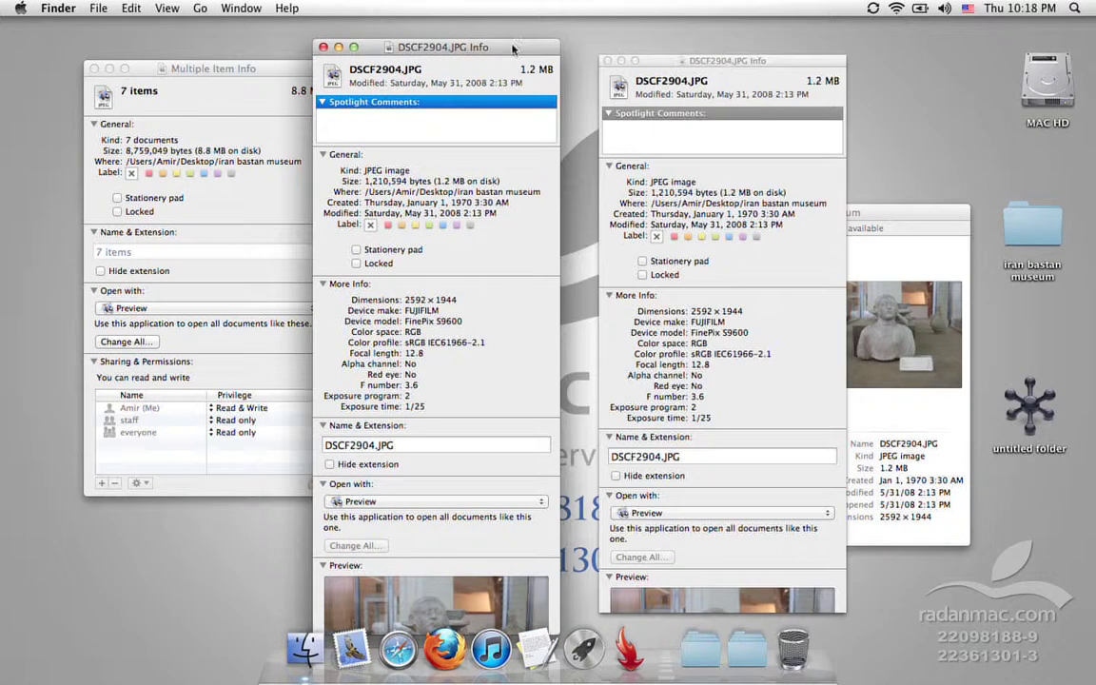